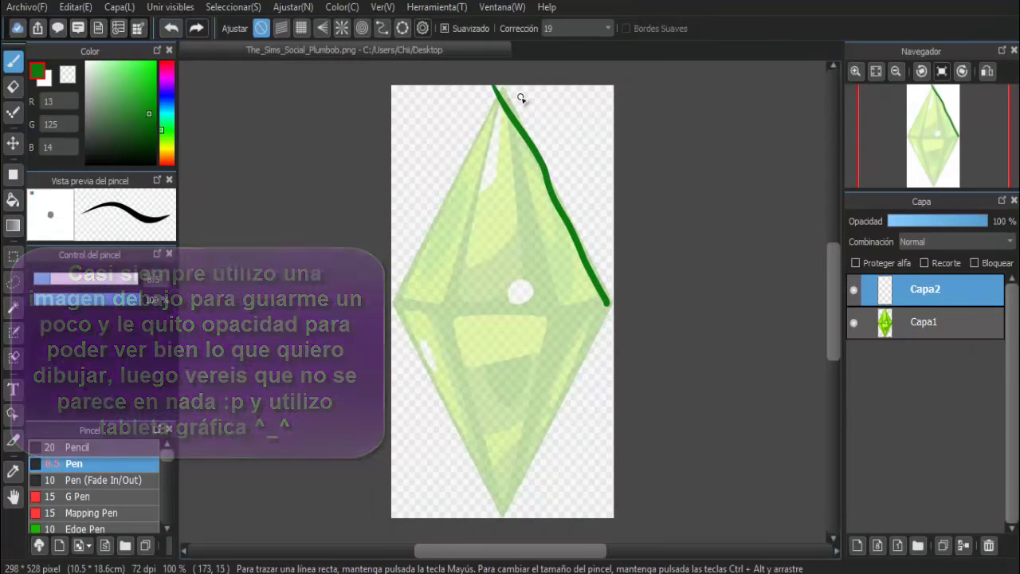
{"action": "key", "text": "ctrl+z"}
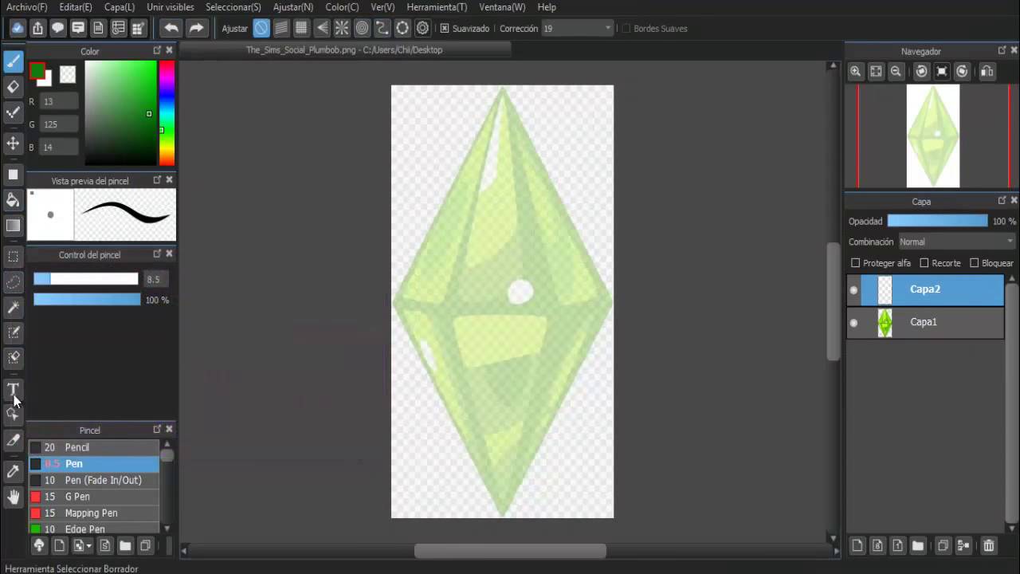
{"action": "left_click", "coordinate": [14, 114]}
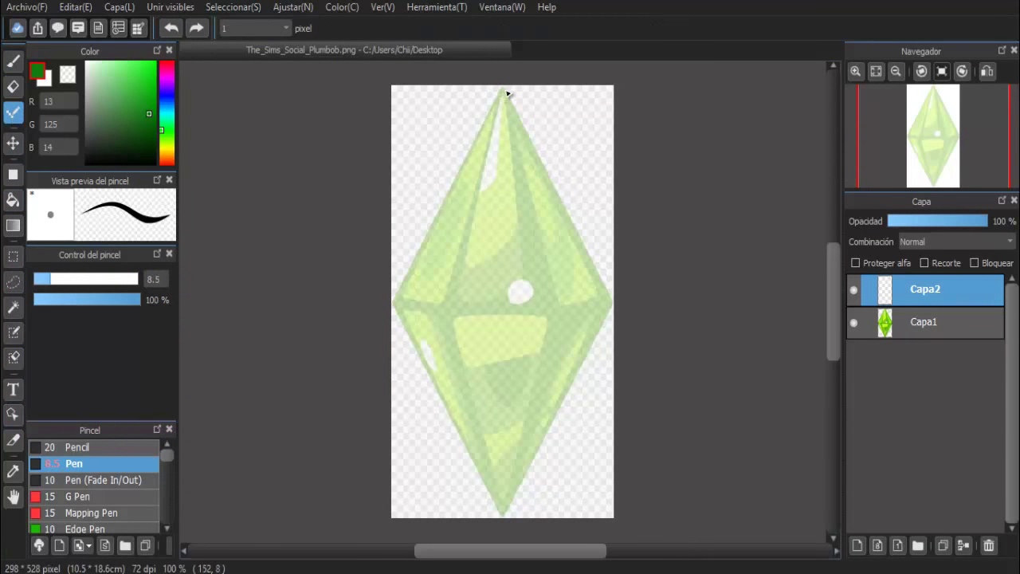
{"action": "left_click_drag", "start_coordinate": [586, 262], "coordinate": [612, 307]}
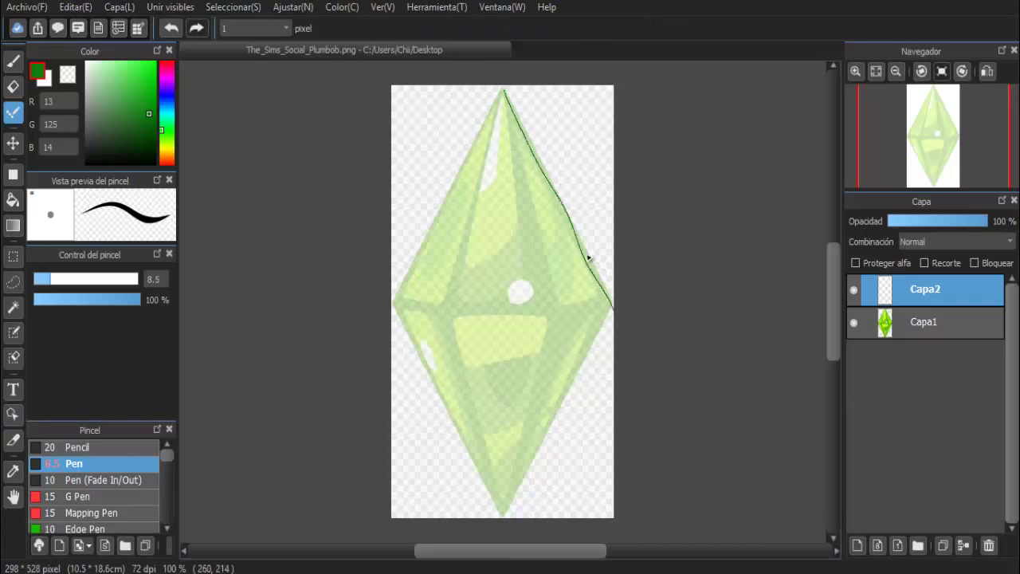
{"action": "left_click_drag", "start_coordinate": [553, 175], "coordinate": [433, 291]}
{"action": "key", "text": "ctrl+z"}
{"action": "key", "text": "ctrl+z"}
Step: Trace the lower-right outer edge of the plumbob on Capa2 with the dark green 8.5 px Pen
{"action": "left_click", "coordinate": [13, 62]}
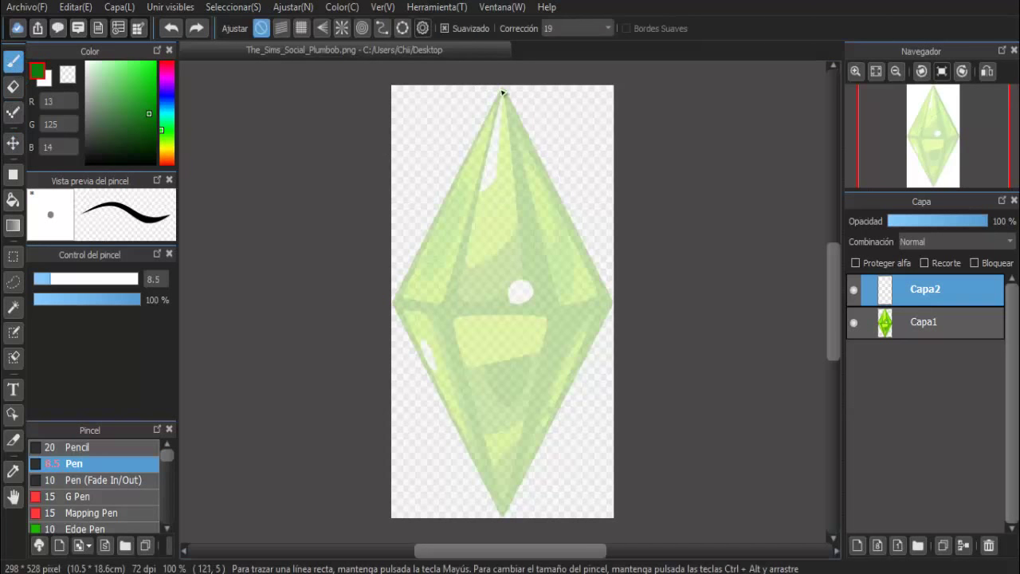
{"action": "left_click_drag", "start_coordinate": [535, 150], "coordinate": [612, 323]}
{"action": "key", "text": "ctrl+z"}
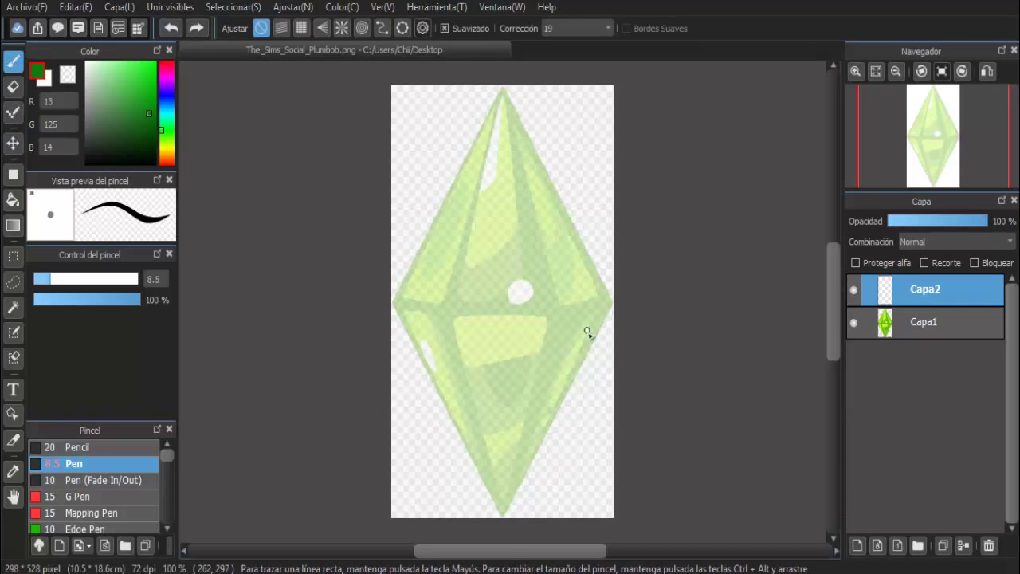
{"action": "left_click_drag", "start_coordinate": [584, 369], "coordinate": [463, 534]}
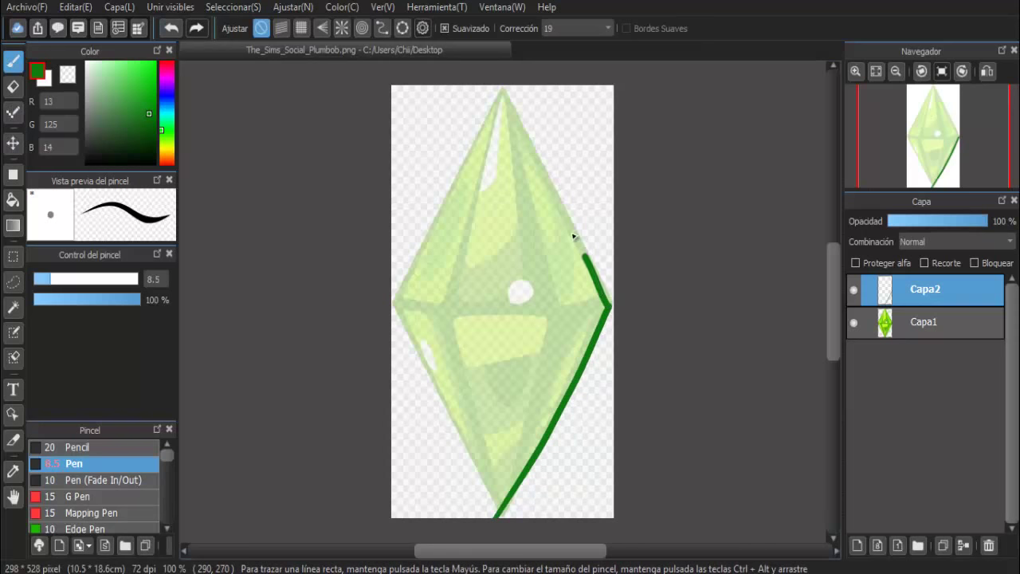
Step: Trace the upper-right outer edge of the plumbob from the top tip to the right corner, redoing inaccurate strokes
{"action": "left_click_drag", "start_coordinate": [542, 165], "coordinate": [478, 40]}
{"action": "right_click", "coordinate": [469, 3]}
{"action": "left_click", "coordinate": [166, 31]}
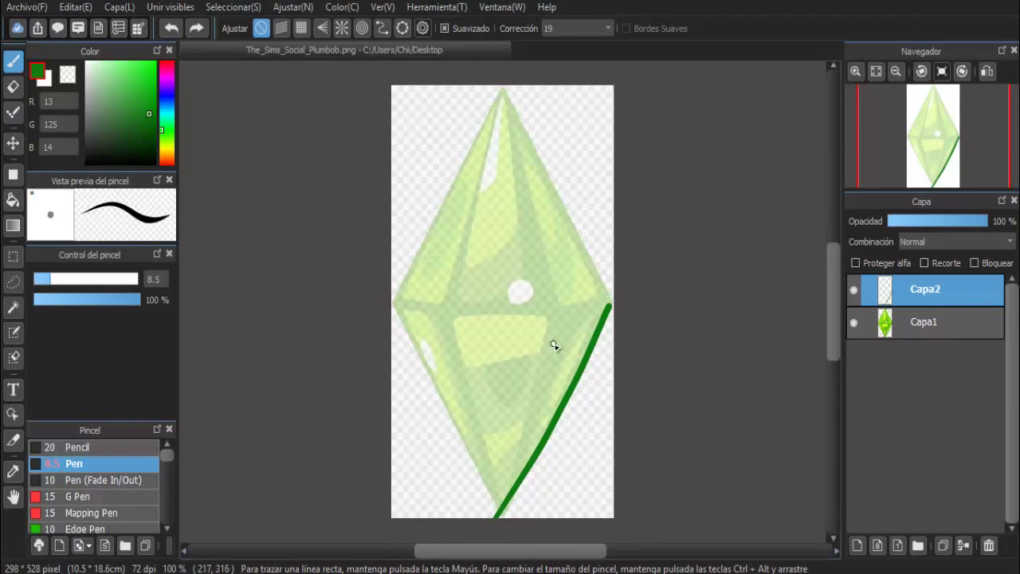
{"action": "mouse_move", "coordinate": [550, 188]}
{"action": "left_mouse_down"}
{"action": "mouse_move", "coordinate": [502, 87]}
{"action": "mouse_move", "coordinate": [532, 141]}
{"action": "left_mouse_up"}
{"action": "key", "text": "ctrl+z"}
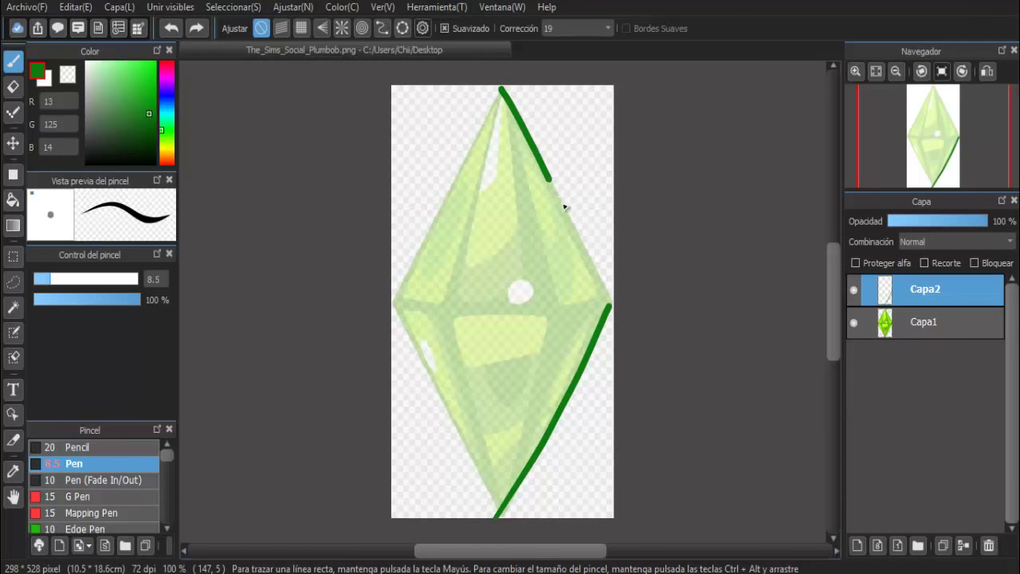
{"action": "left_click_drag", "start_coordinate": [564, 206], "coordinate": [611, 306]}
{"action": "left_click_drag", "start_coordinate": [476, 161], "coordinate": [298, 403]}
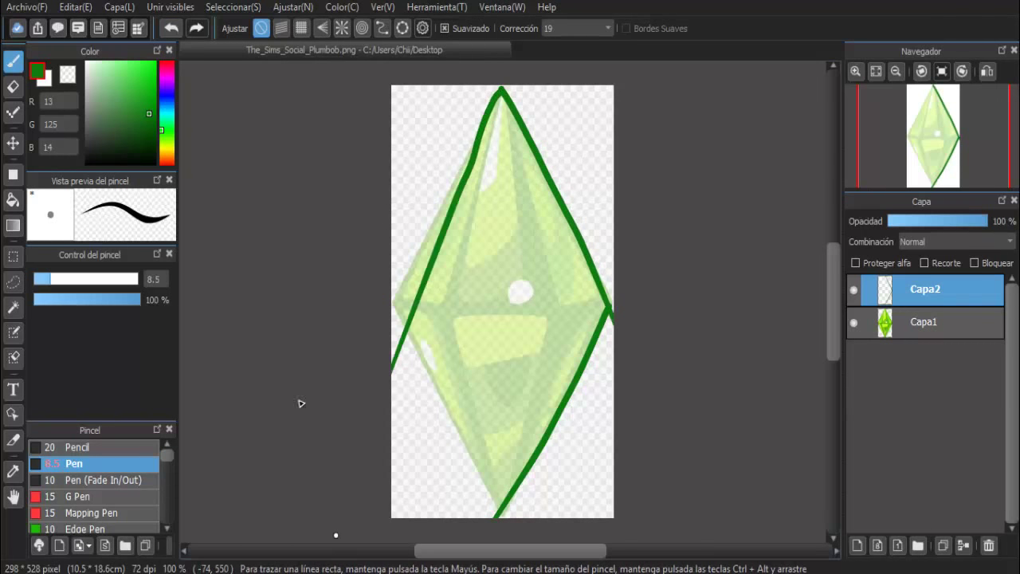
{"action": "key", "text": "ctrl+z"}
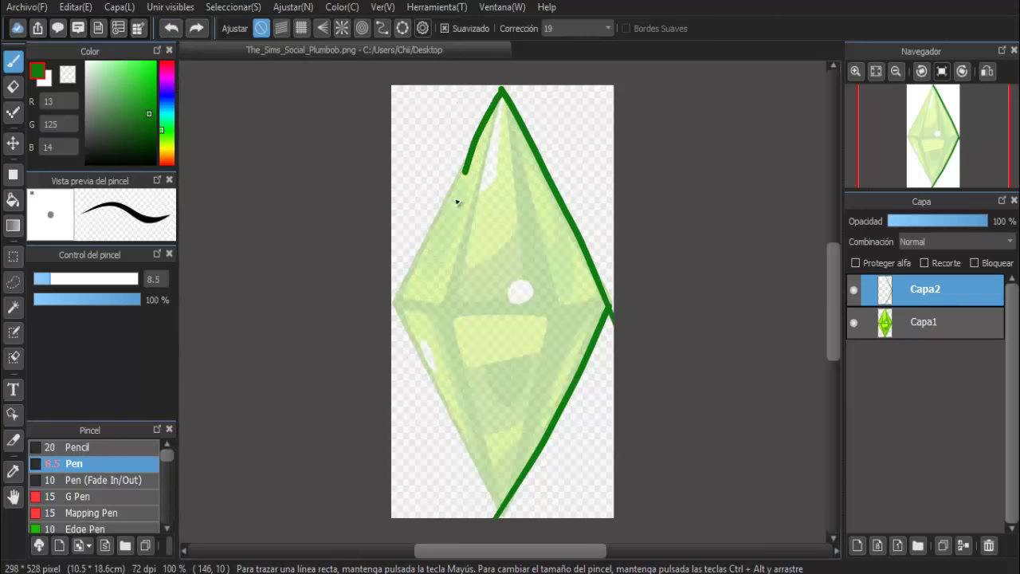
{"action": "left_click_drag", "start_coordinate": [457, 202], "coordinate": [495, 514]}
{"action": "key", "text": "ctrl+z"}
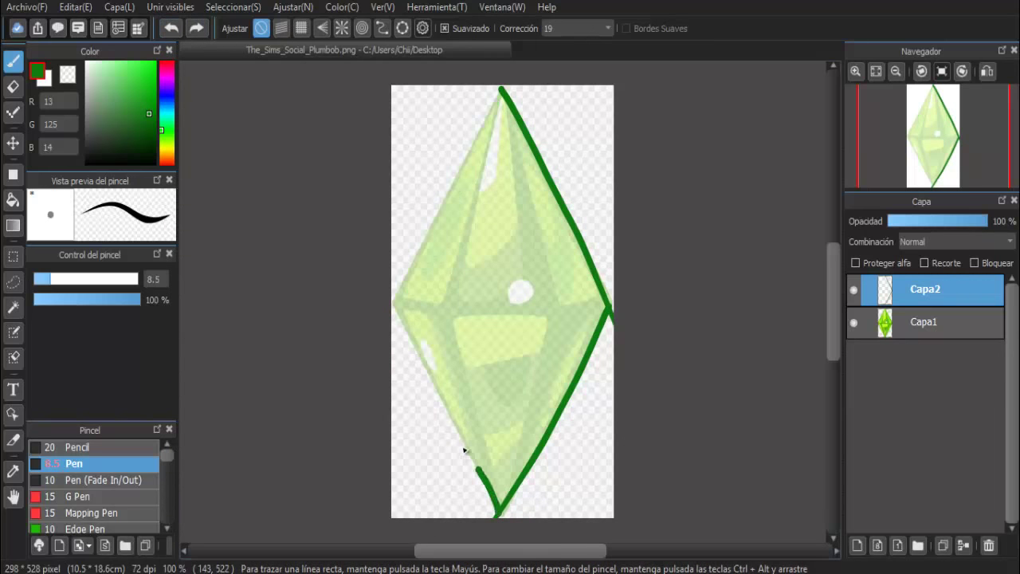
Step: Trace the lower-left outer edge of the plumbob from the bottom tip to the left corner
{"action": "left_click_drag", "start_coordinate": [430, 373], "coordinate": [394, 302]}
{"action": "key", "text": "ctrl+z"}
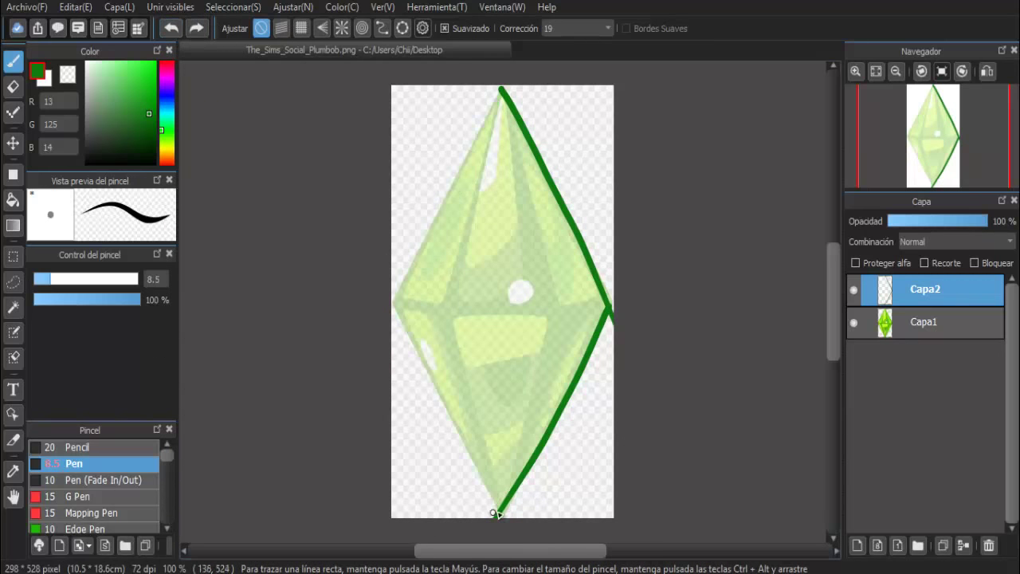
{"action": "left_click_drag", "start_coordinate": [409, 325], "coordinate": [397, 299]}
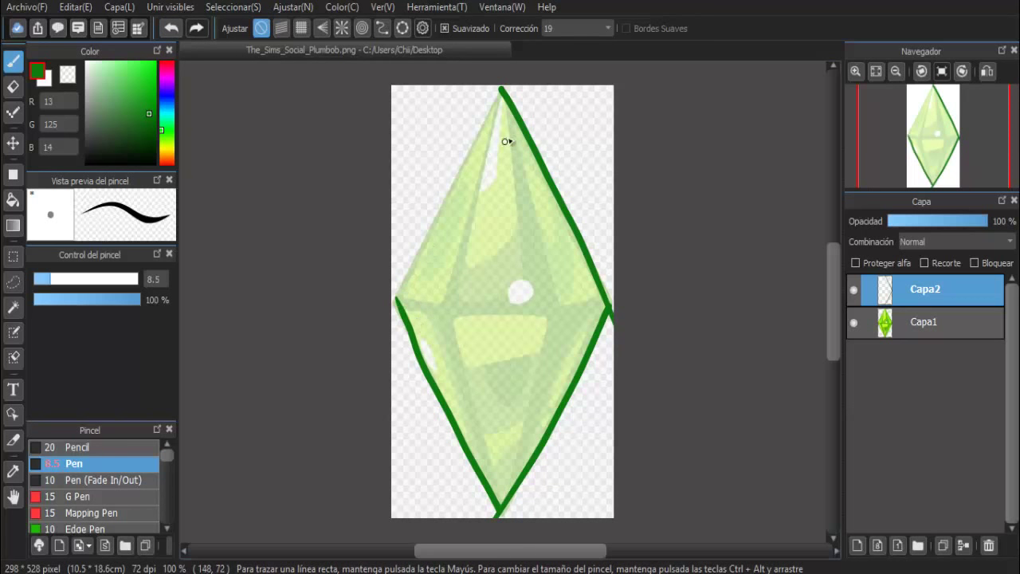
Step: Close the outline by tracing the upper-left outer edge between the top tip and left corner, redoing inaccurate strokes
{"action": "left_click_drag", "start_coordinate": [445, 206], "coordinate": [399, 307]}
{"action": "left_click", "coordinate": [170, 28]}
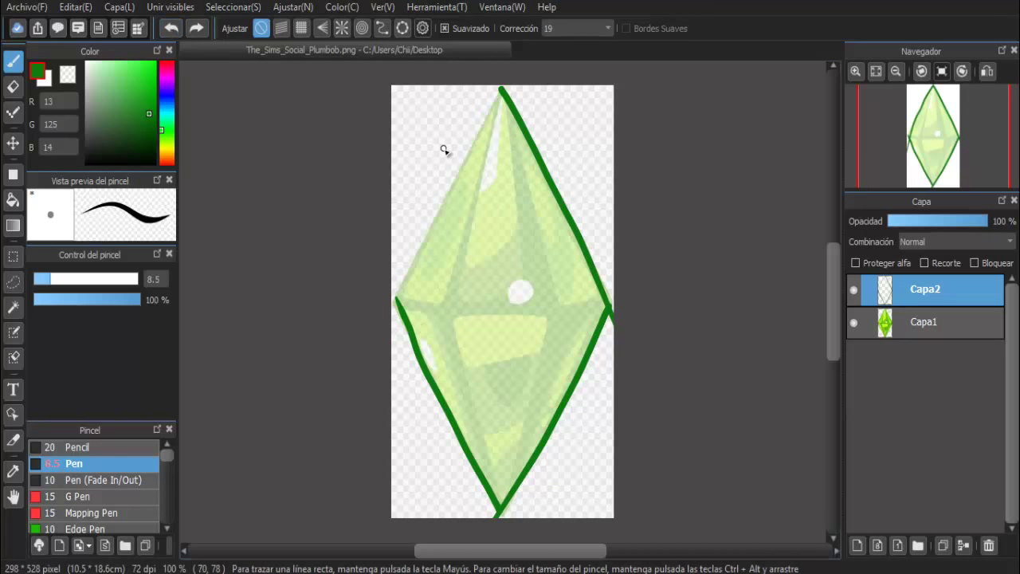
{"action": "mouse_move", "coordinate": [502, 89]}
{"action": "left_mouse_down"}
{"action": "mouse_move", "coordinate": [396, 300]}
{"action": "mouse_move", "coordinate": [535, 155]}
{"action": "left_mouse_up"}
{"action": "key", "text": "ctrl+z"}
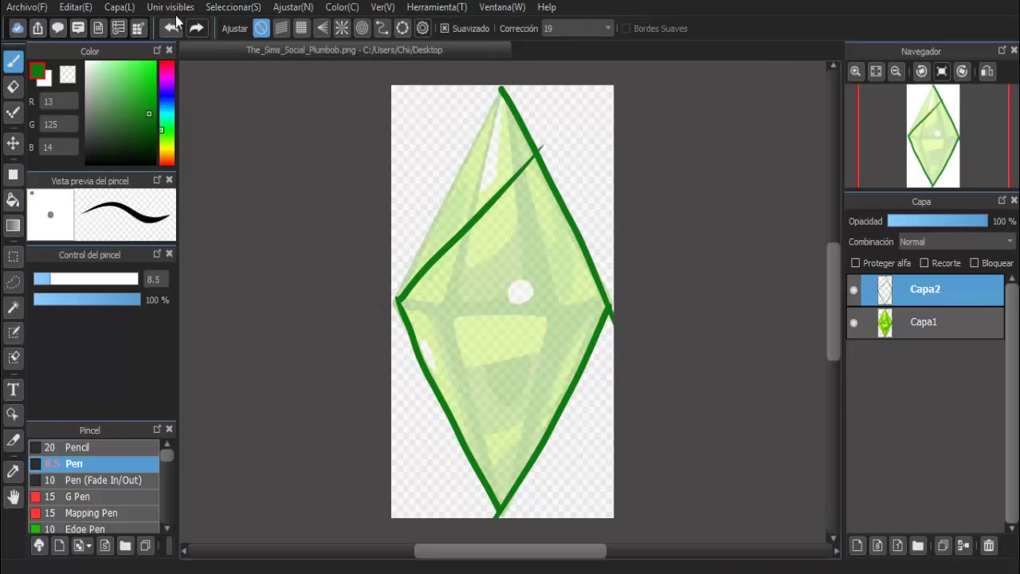
{"action": "key", "text": "ctrl+z"}
{"action": "left_click_drag", "start_coordinate": [500, 90], "coordinate": [436, 224]}
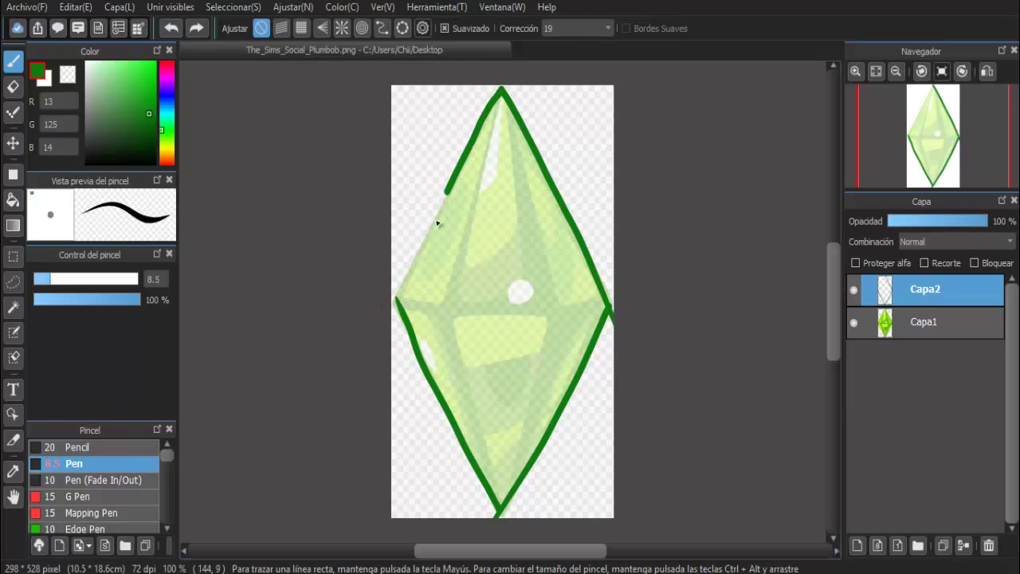
{"action": "key", "text": "ctrl+z"}
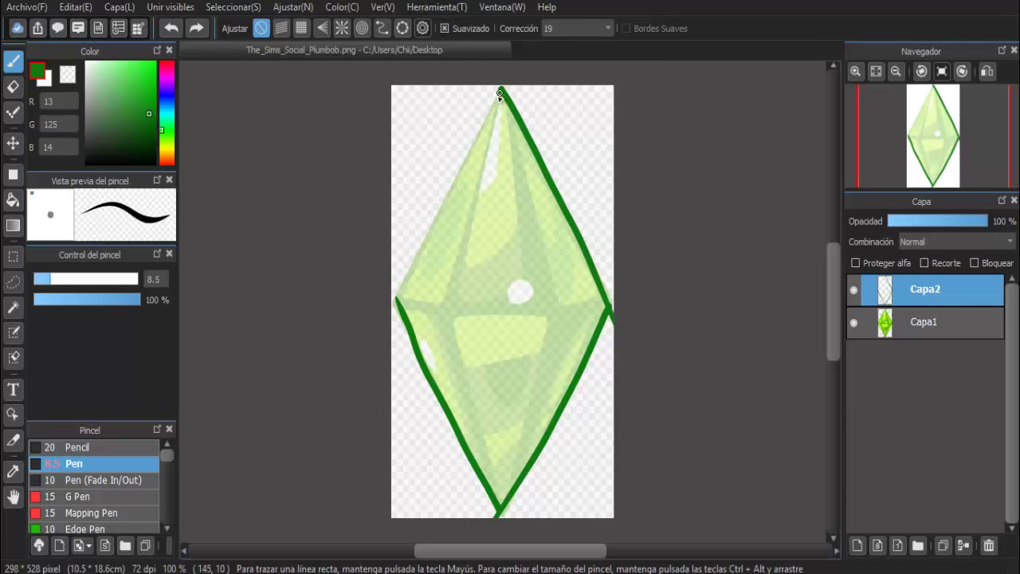
{"action": "left_click_drag", "start_coordinate": [425, 252], "coordinate": [396, 299]}
{"action": "key", "text": "ctrl+z"}
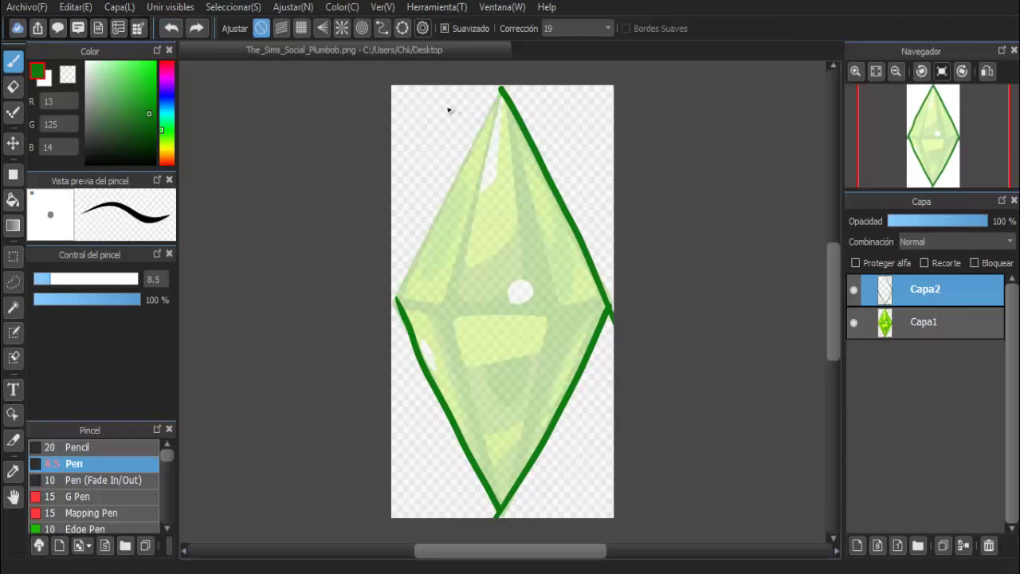
{"action": "left_click_drag", "start_coordinate": [500, 91], "coordinate": [394, 299]}
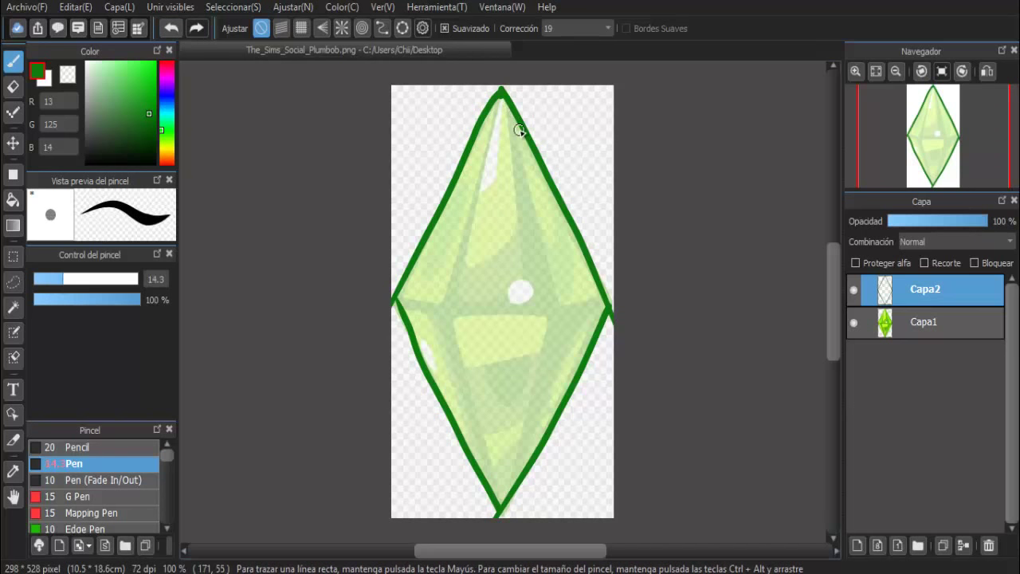
Step: Draw the plumbob's horizontal middle line from corner to corner with the Pen at size 14.3
{"action": "left_click_drag", "start_coordinate": [501, 90], "coordinate": [581, 280]}
{"action": "left_click", "coordinate": [170, 28]}
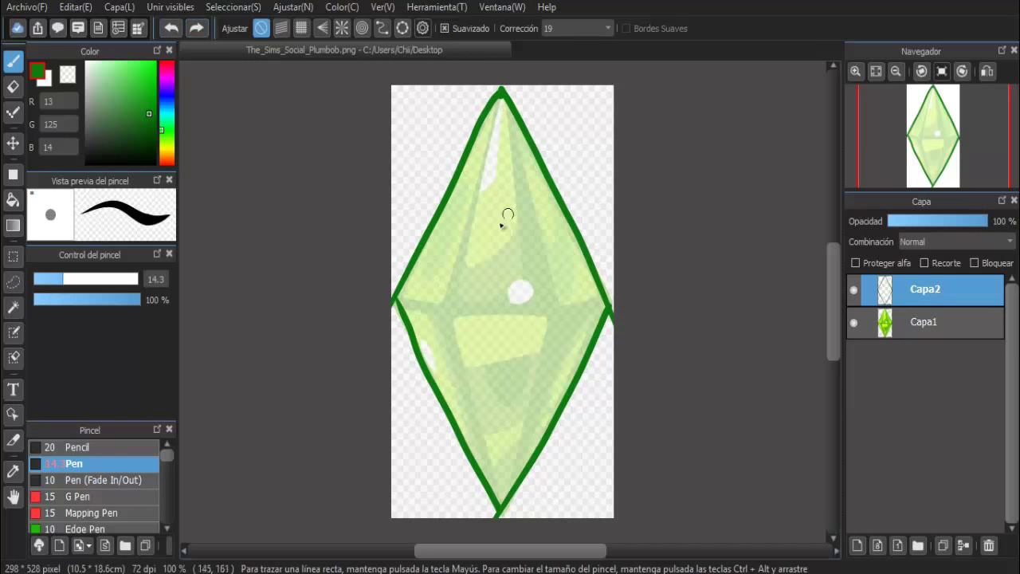
{"action": "mouse_move", "coordinate": [531, 313]}
{"action": "left_mouse_down"}
{"action": "mouse_move", "coordinate": [399, 289]}
{"action": "mouse_move", "coordinate": [428, 318]}
{"action": "mouse_move", "coordinate": [456, 321]}
{"action": "mouse_move", "coordinate": [542, 326]}
{"action": "mouse_move", "coordinate": [610, 308]}
{"action": "mouse_move", "coordinate": [452, 312]}
{"action": "mouse_move", "coordinate": [394, 301]}
{"action": "left_mouse_up"}
{"action": "left_click", "coordinate": [172, 29]}
{"action": "left_click", "coordinate": [171, 28]}
{"action": "left_click", "coordinate": [172, 30]}
Step: Draw the upper-right inner ridge from the top tip down to the middle line
{"action": "left_click_drag", "start_coordinate": [500, 91], "coordinate": [492, 173]}
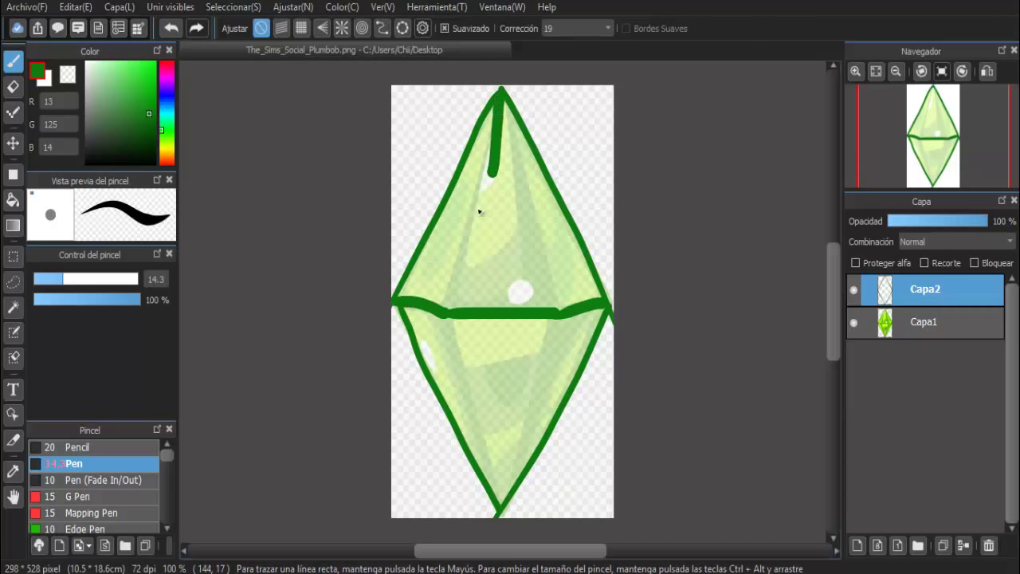
{"action": "key", "text": "ctrl+z"}
{"action": "mouse_move", "coordinate": [555, 309]}
{"action": "left_mouse_down"}
{"action": "mouse_move", "coordinate": [502, 96]}
{"action": "mouse_move", "coordinate": [450, 323]}
{"action": "left_mouse_up"}
{"action": "left_click", "coordinate": [171, 28]}
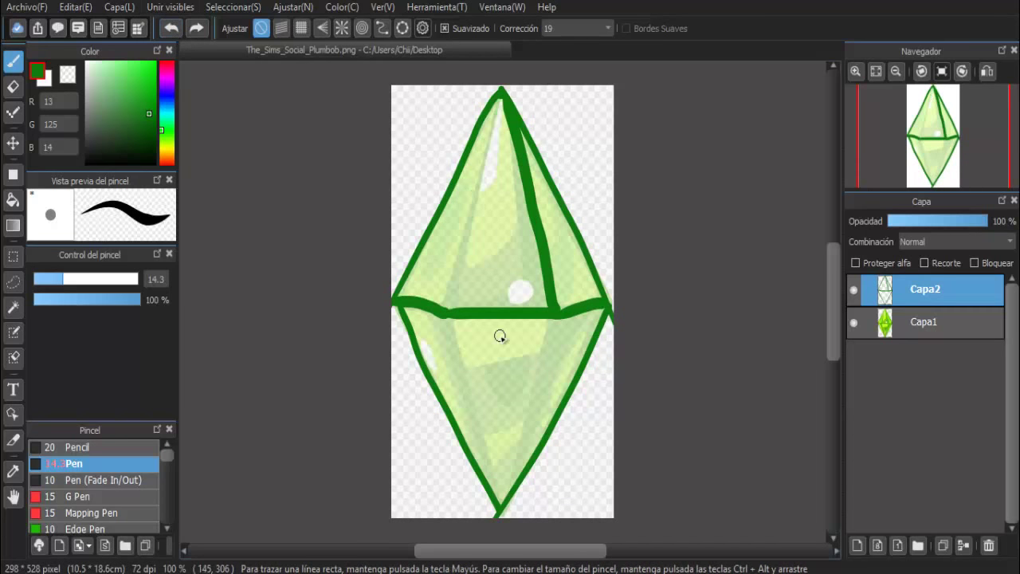
Step: Draw the lower-right inner ridge from the middle line to the bottom tip, redoing crooked strokes
{"action": "mouse_move", "coordinate": [546, 362]}
{"action": "left_mouse_down"}
{"action": "mouse_move", "coordinate": [542, 400]}
{"action": "mouse_move", "coordinate": [494, 506]}
{"action": "left_mouse_up"}
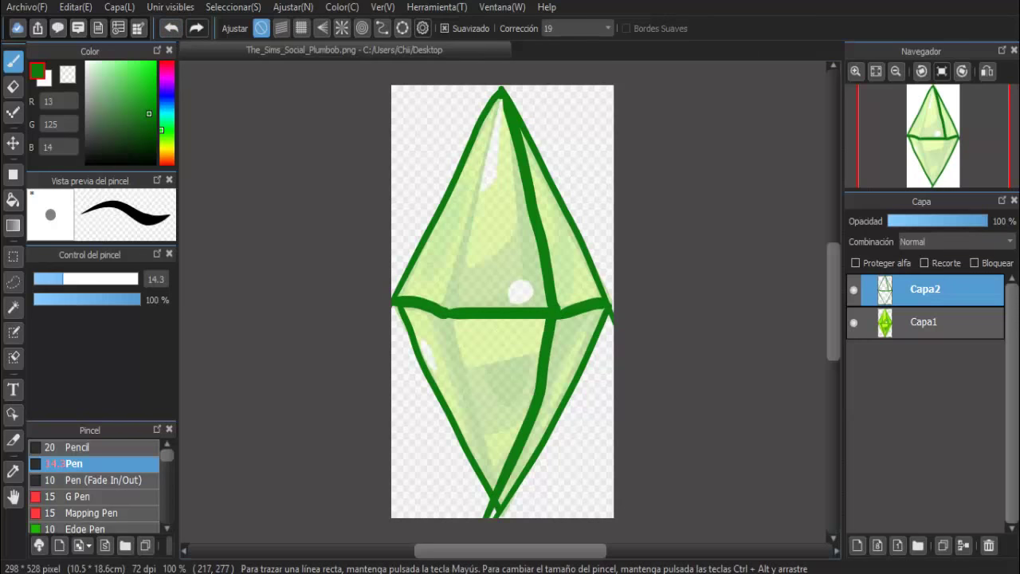
{"action": "left_click", "coordinate": [171, 28]}
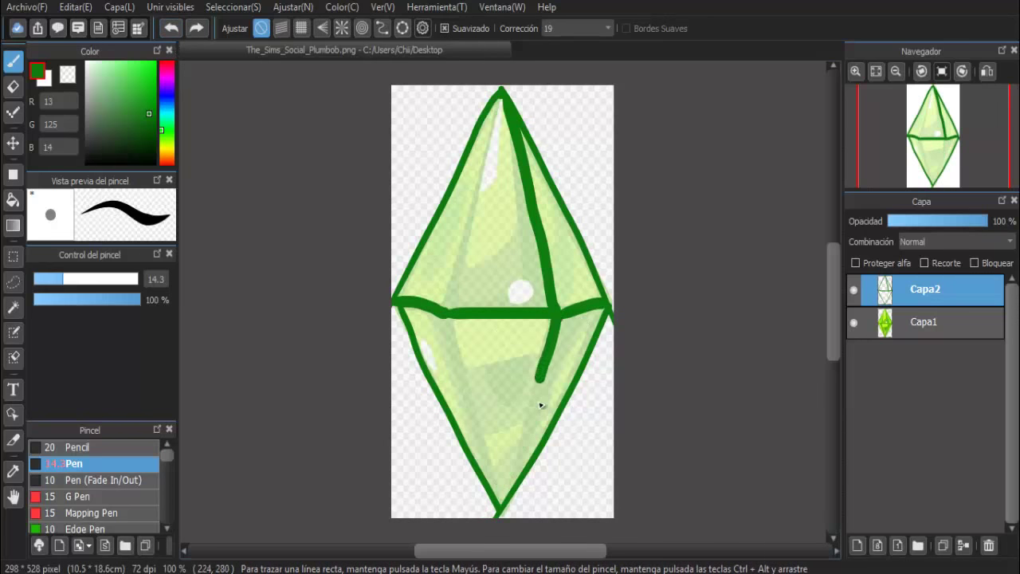
{"action": "left_click_drag", "start_coordinate": [542, 406], "coordinate": [494, 502]}
{"action": "left_click", "coordinate": [171, 28]}
{"action": "mouse_move", "coordinate": [556, 315]}
{"action": "left_mouse_down"}
{"action": "mouse_move", "coordinate": [544, 384]}
{"action": "mouse_move", "coordinate": [494, 503]}
{"action": "left_mouse_up"}
{"action": "key", "text": "ctrl+z"}
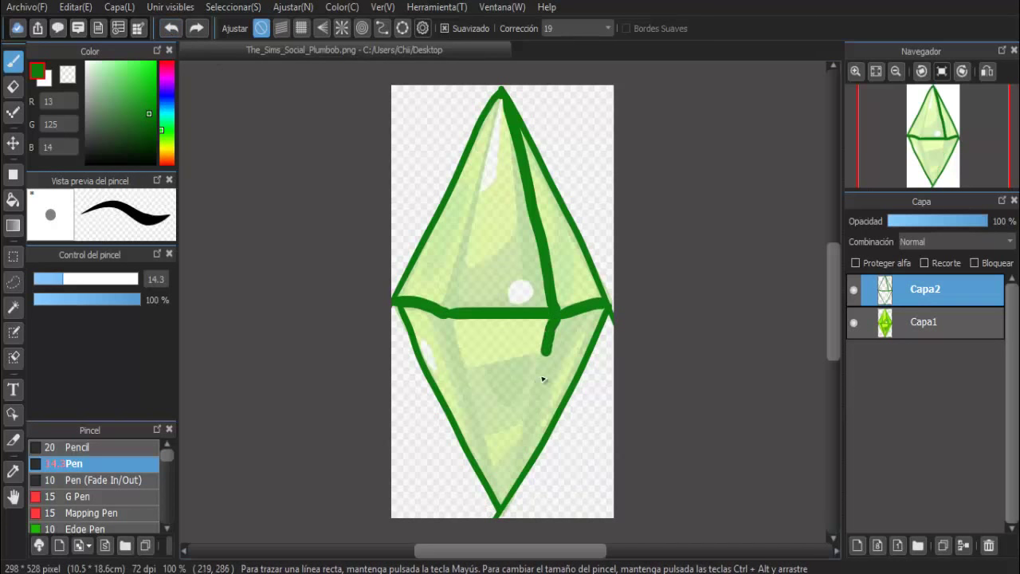
{"action": "left_click_drag", "start_coordinate": [525, 449], "coordinate": [499, 507]}
Step: Draw the lower-left inner ridge from the middle line down to the bottom tip
{"action": "mouse_move", "coordinate": [501, 92]}
{"action": "left_mouse_down"}
{"action": "mouse_move", "coordinate": [448, 322]}
{"action": "mouse_move", "coordinate": [473, 508]}
{"action": "left_mouse_up"}
{"action": "key", "text": "ctrl+z"}
{"action": "left_click_drag", "start_coordinate": [445, 317], "coordinate": [498, 511]}
Step: Draw the upper-left inner ridge between the middle line and the top tip, redoing strokes that overshoot or wobble
{"action": "mouse_move", "coordinate": [498, 108]}
{"action": "left_mouse_down"}
{"action": "mouse_move", "coordinate": [483, 201]}
{"action": "mouse_move", "coordinate": [442, 309]}
{"action": "left_mouse_up"}
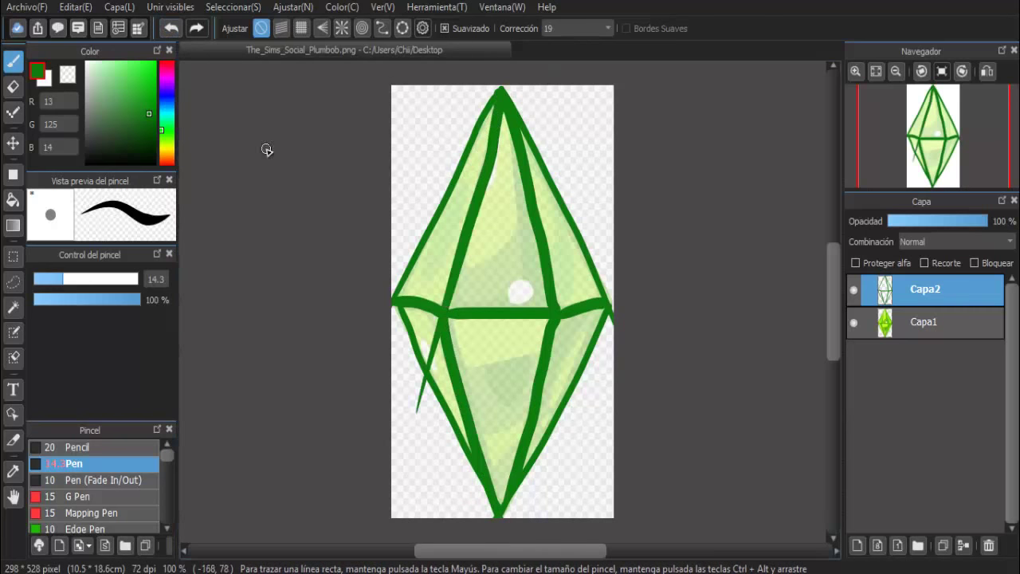
{"action": "key", "text": "ctrl+z"}
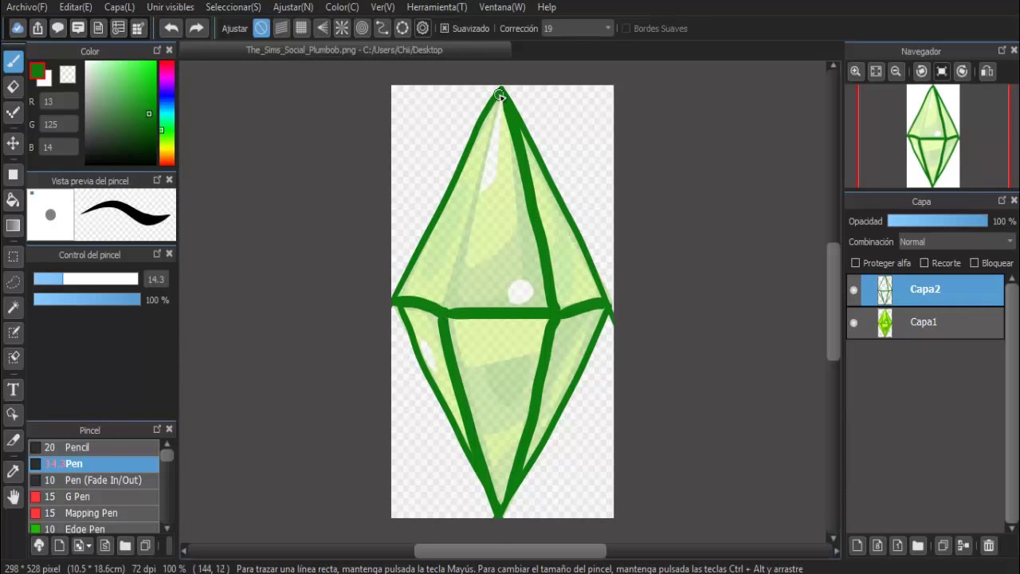
{"action": "left_click_drag", "start_coordinate": [496, 141], "coordinate": [442, 309]}
{"action": "key", "text": "ctrl+z"}
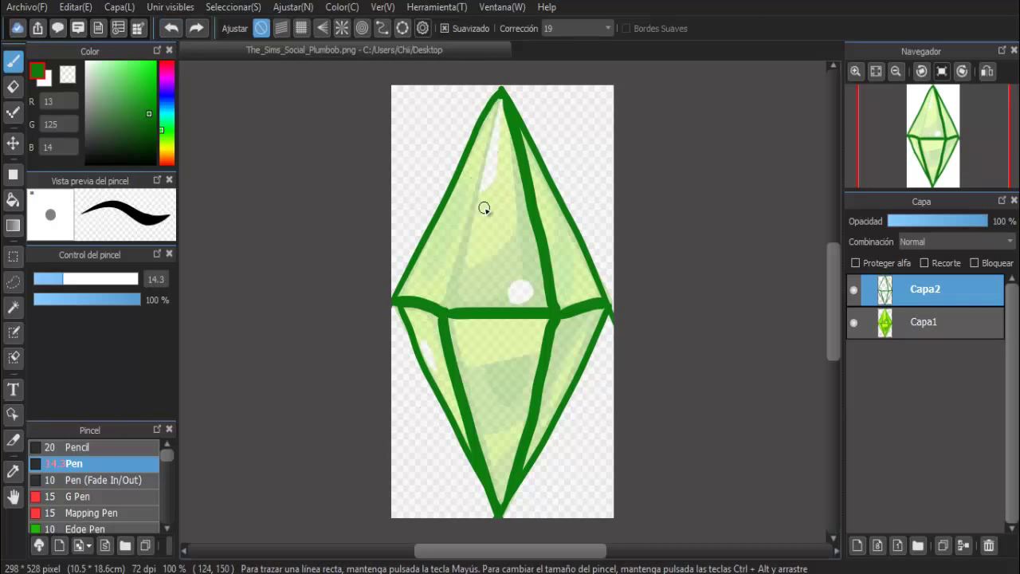
{"action": "left_click_drag", "start_coordinate": [476, 215], "coordinate": [443, 309]}
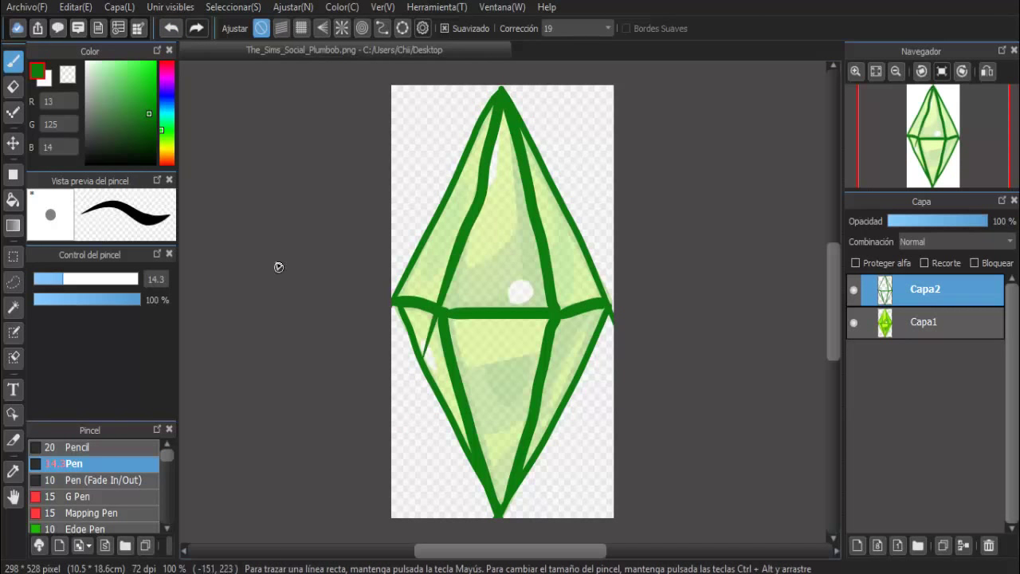
{"action": "key", "text": "ctrl+z"}
{"action": "left_click_drag", "start_coordinate": [456, 259], "coordinate": [500, 90]}
{"action": "key", "text": "ctrl+z"}
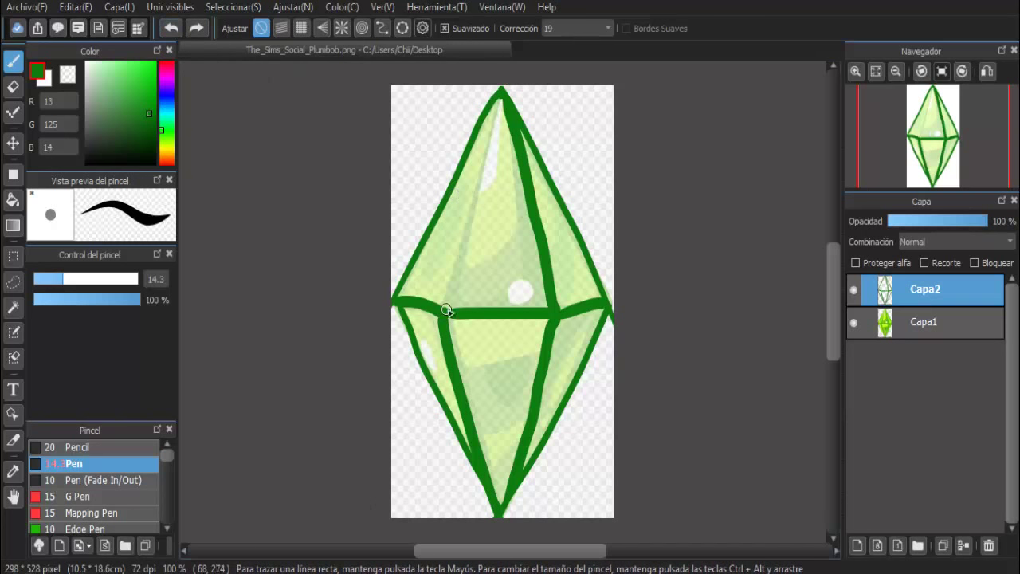
{"action": "left_click_drag", "start_coordinate": [461, 259], "coordinate": [478, 193]}
{"action": "left_click_drag", "start_coordinate": [489, 149], "coordinate": [500, 109]}
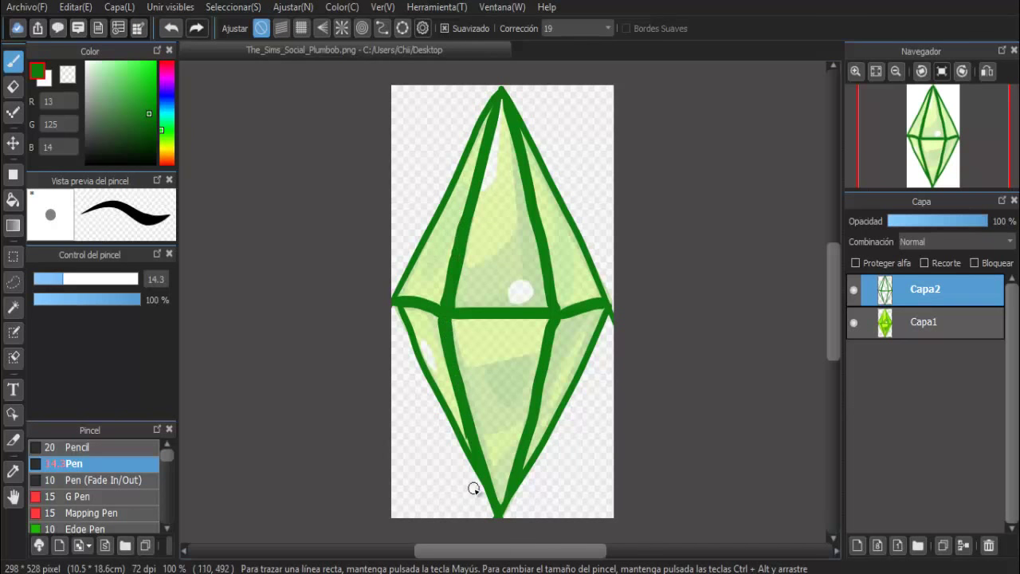
Step: Add a new layer above Capa2 and sample a pale green from the reference gem
{"action": "left_click", "coordinate": [857, 545]}
{"action": "left_click", "coordinate": [13, 471]}
{"action": "left_click", "coordinate": [487, 354]}
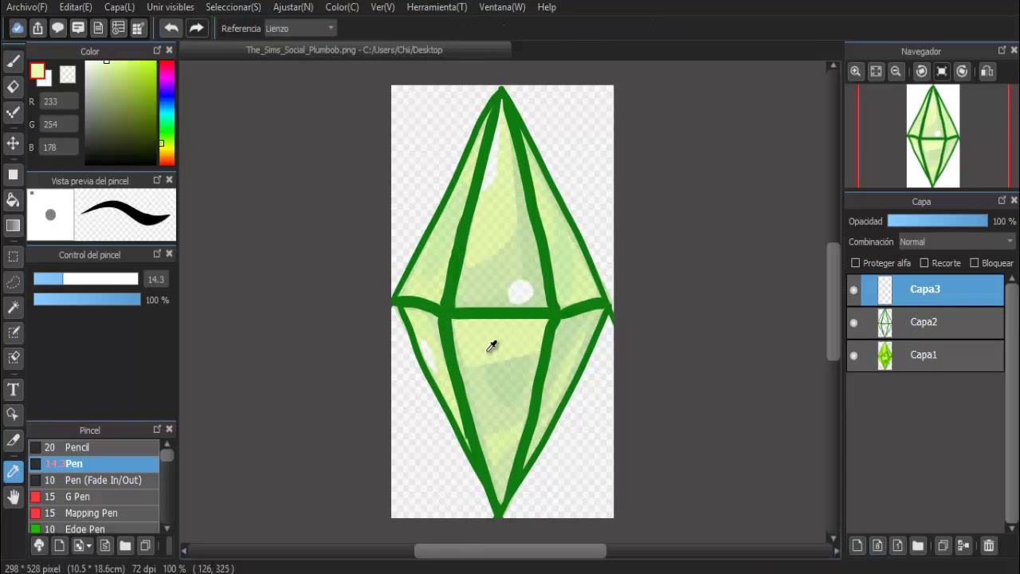
{"action": "left_click", "coordinate": [531, 369]}
Step: Hide the reference layer Capa1 and fill the two central facets with bright green, RGB 154, 243, 28
{"action": "left_click", "coordinate": [853, 355]}
{"action": "left_click", "coordinate": [148, 64]}
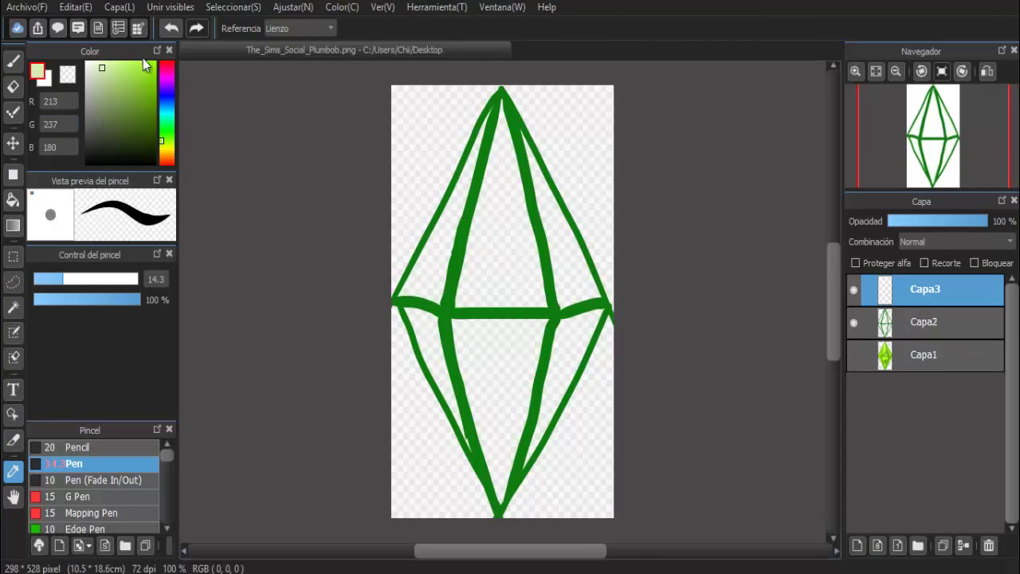
{"action": "left_click", "coordinate": [13, 199]}
{"action": "left_click", "coordinate": [483, 244]}
{"action": "left_click", "coordinate": [523, 355]}
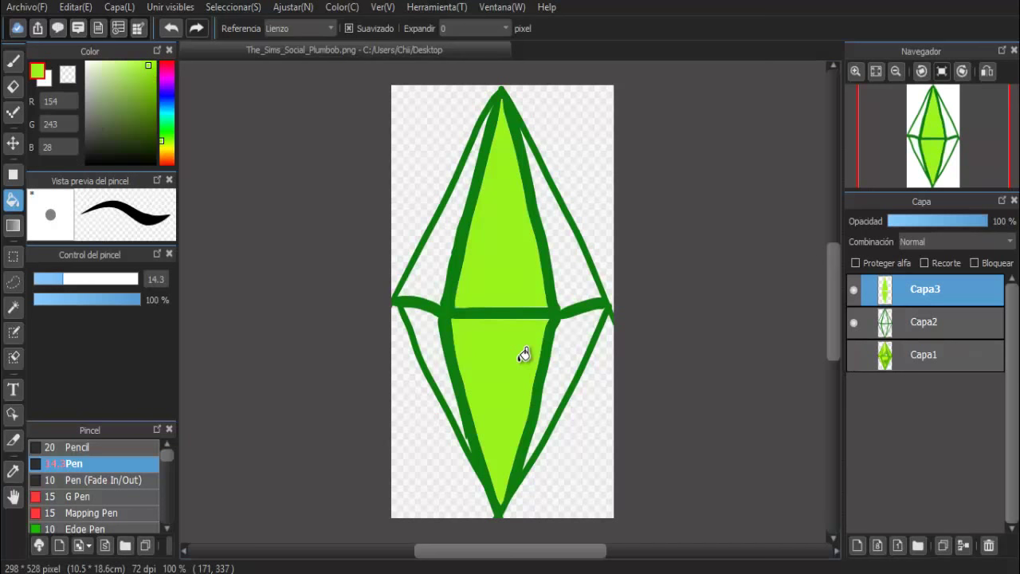
Step: Fill the four outer facets of the gem with medium green, RGB 135, 197, 47
{"action": "left_click", "coordinate": [436, 271]}
{"action": "left_click", "coordinate": [434, 351]}
{"action": "left_click", "coordinate": [562, 383]}
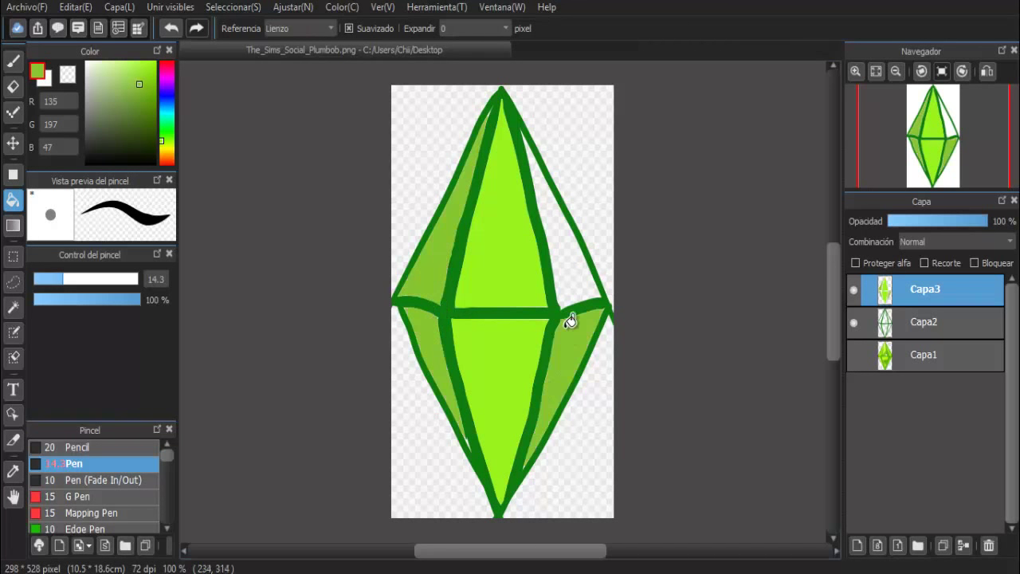
{"action": "left_click", "coordinate": [568, 263]}
{"action": "left_click", "coordinate": [496, 104]}
{"action": "left_click", "coordinate": [78, 28]}
{"action": "left_click", "coordinate": [597, 318]}
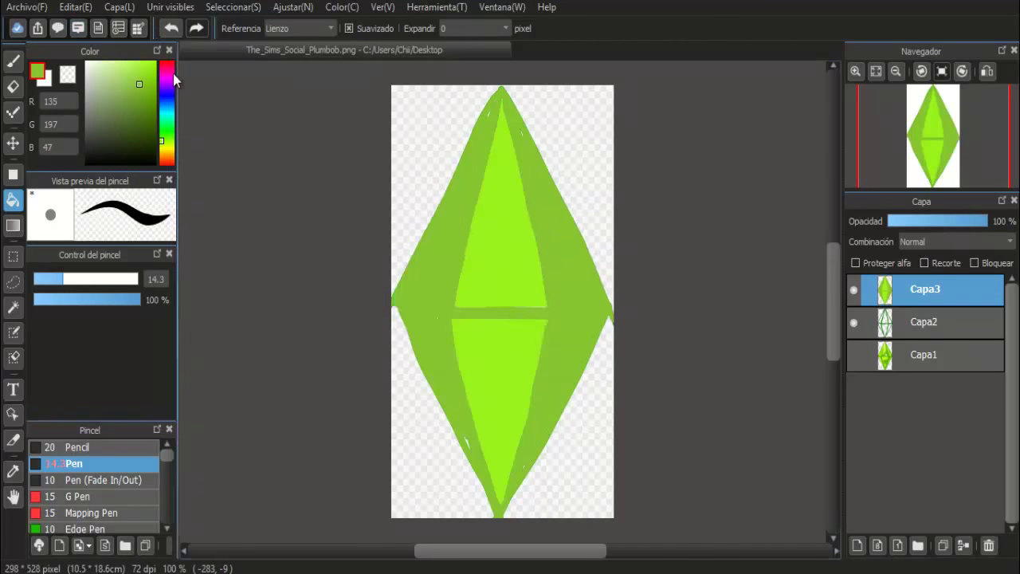
{"action": "left_click", "coordinate": [170, 28]}
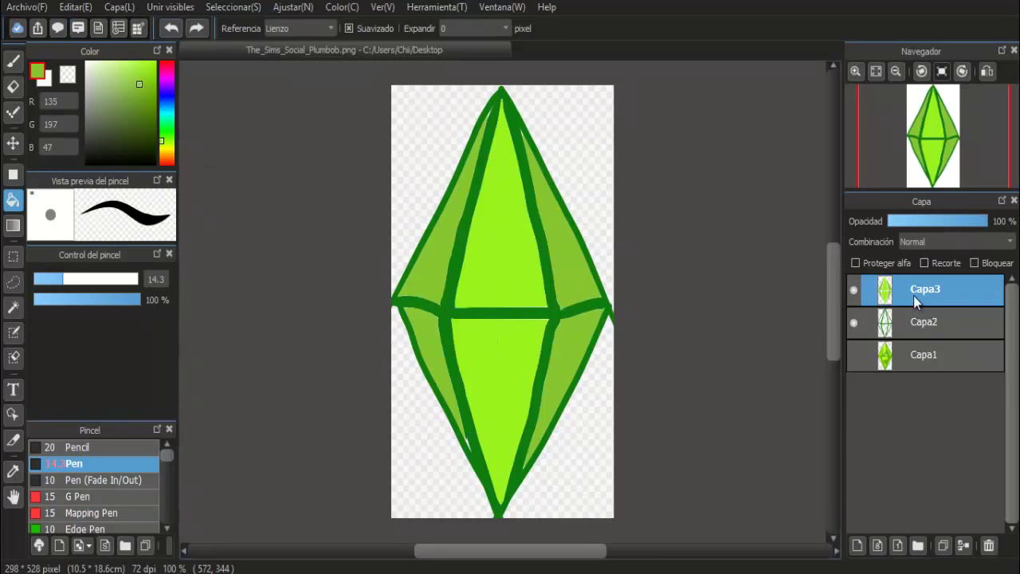
Step: Move Capa3 below Capa2 and touch up the unfilled gaps beside the outlines with greens sampled from the facets
{"action": "left_click_drag", "start_coordinate": [915, 301], "coordinate": [917, 331]}
{"action": "key", "text": "b"}
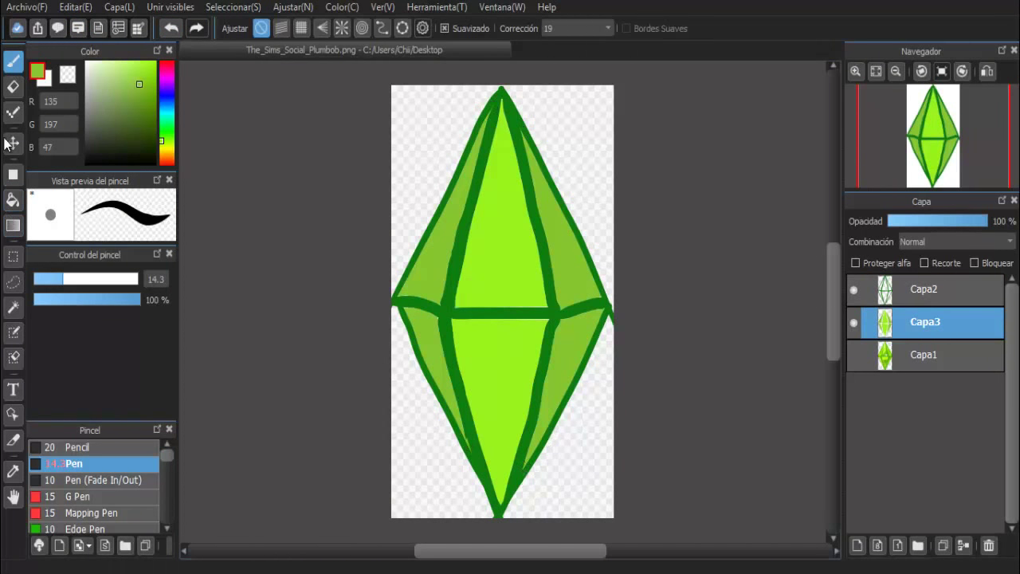
{"action": "left_click", "coordinate": [14, 470]}
{"action": "left_click", "coordinate": [502, 279]}
{"action": "left_click", "coordinate": [13, 62]}
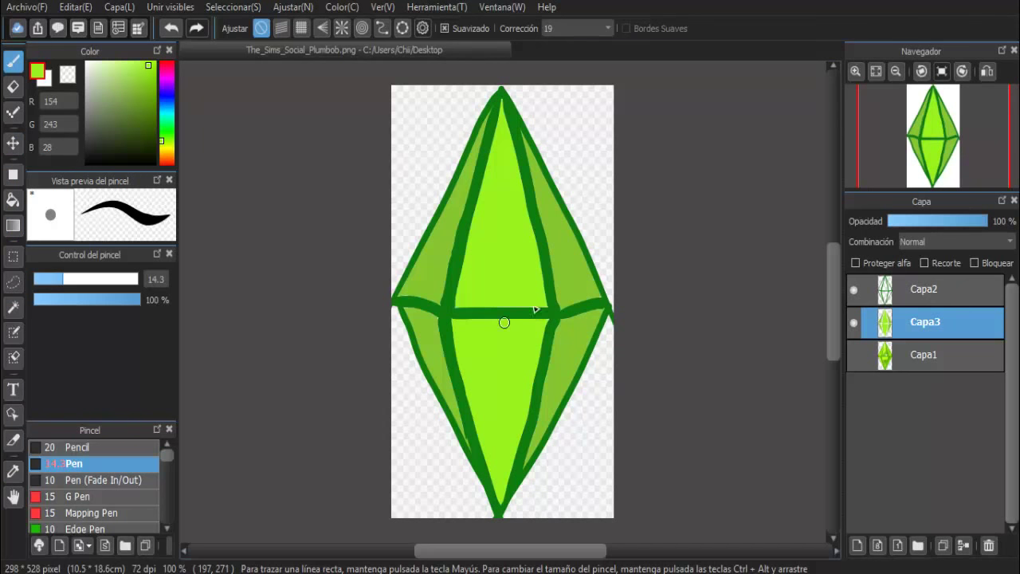
{"action": "left_click", "coordinate": [439, 246], "text": "alt"}
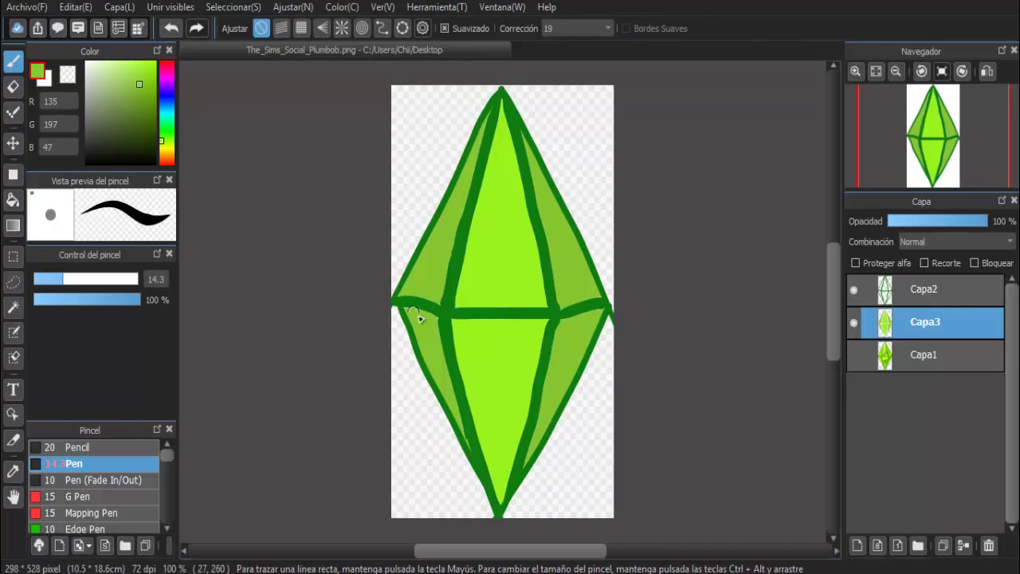
Step: Erase the overshooting outline ends at the gem's side corners and bottom tip on Capa2
{"action": "left_click", "coordinate": [13, 86]}
{"action": "left_click", "coordinate": [924, 288]}
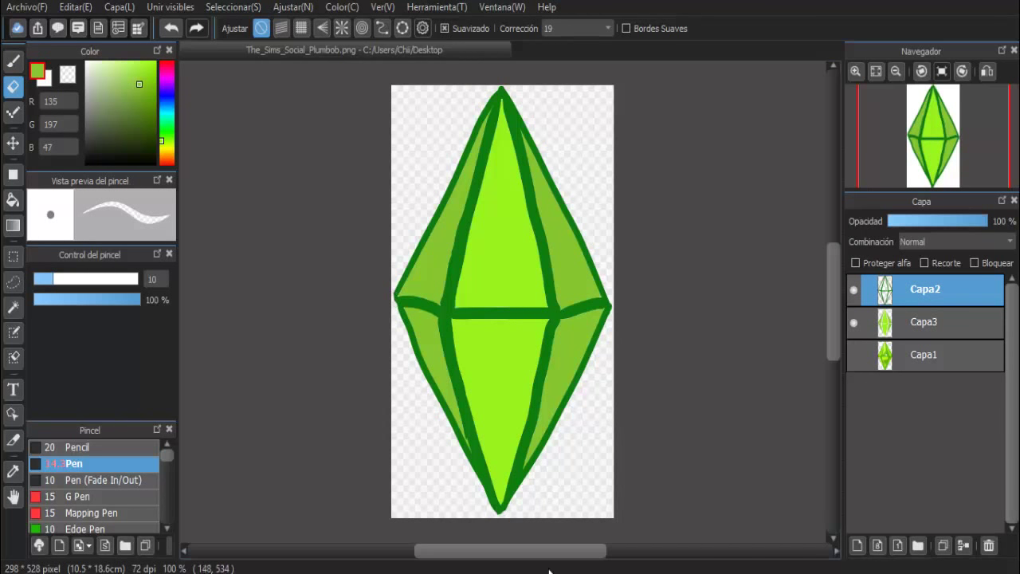
Step: Add a new layer above Capa3 and prepare the Watercolor brush with pale green, RGB 207, 243, 157
{"action": "left_click", "coordinate": [865, 331]}
{"action": "key", "text": "ctrl+shift+n"}
{"action": "left_click", "coordinate": [110, 65]}
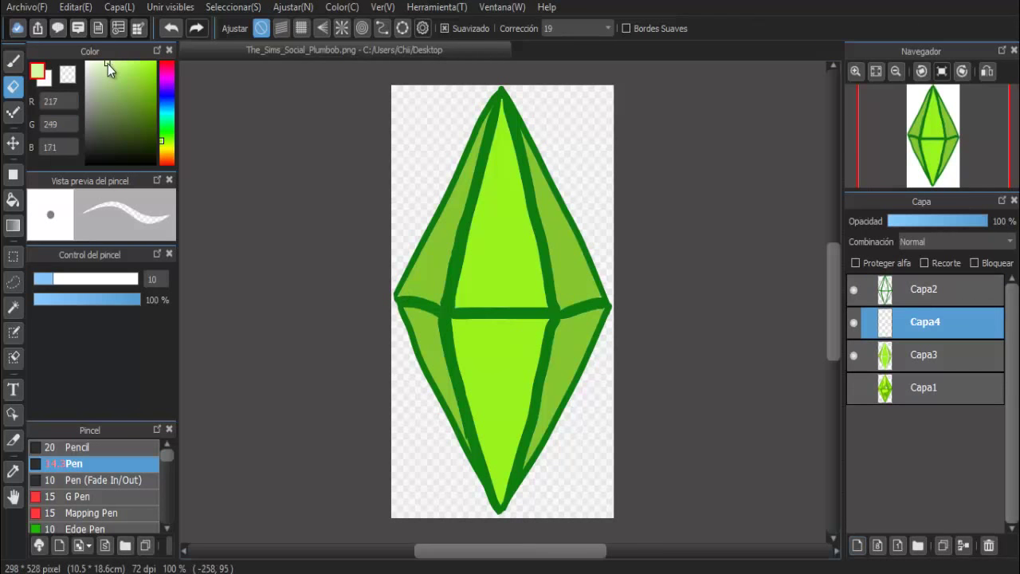
{"action": "left_click", "coordinate": [13, 64]}
{"action": "mouse_move", "coordinate": [167, 458]}
{"action": "left_mouse_down"}
{"action": "mouse_move", "coordinate": [168, 521]}
{"action": "mouse_move", "coordinate": [167, 472]}
{"action": "left_mouse_up"}
{"action": "left_click", "coordinate": [108, 451]}
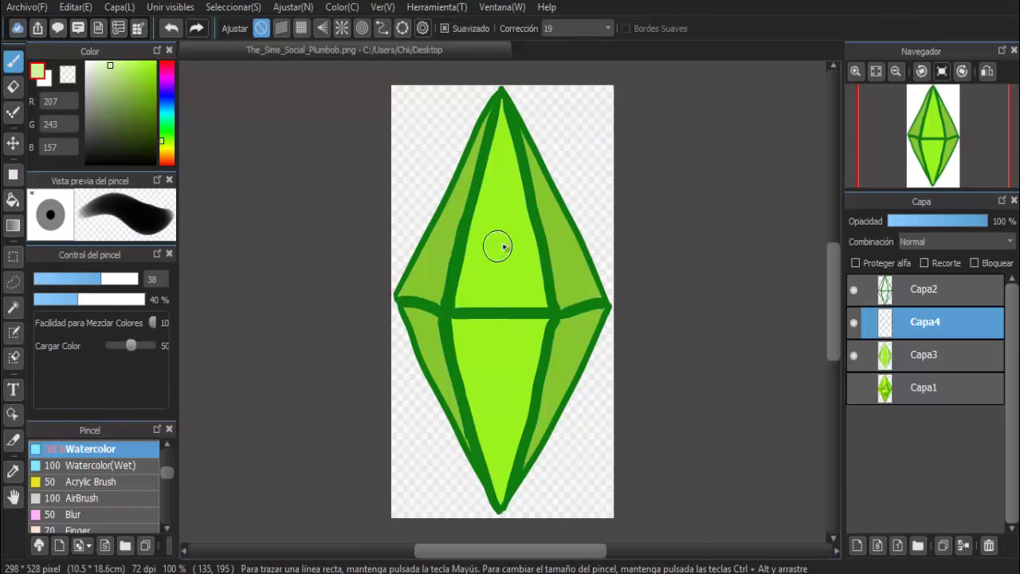
Step: Paint a pale green highlight along the right edge of both central facets at brush size 26, redoing unsatisfactory strokes
{"action": "left_click_drag", "start_coordinate": [489, 106], "coordinate": [525, 241]}
{"action": "key", "text": "ctrl+z"}
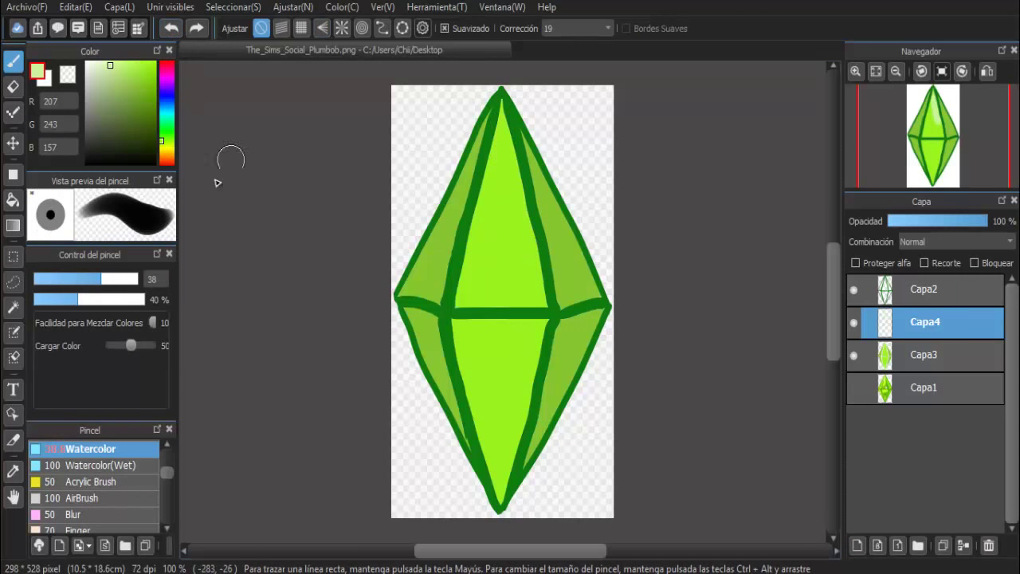
{"action": "left_click", "coordinate": [88, 279]}
{"action": "mouse_move", "coordinate": [504, 106]}
{"action": "left_mouse_down"}
{"action": "mouse_move", "coordinate": [471, 308]}
{"action": "mouse_move", "coordinate": [461, 451]}
{"action": "left_mouse_up"}
{"action": "key", "text": "ctrl+z"}
{"action": "key", "text": "ctrl+z"}
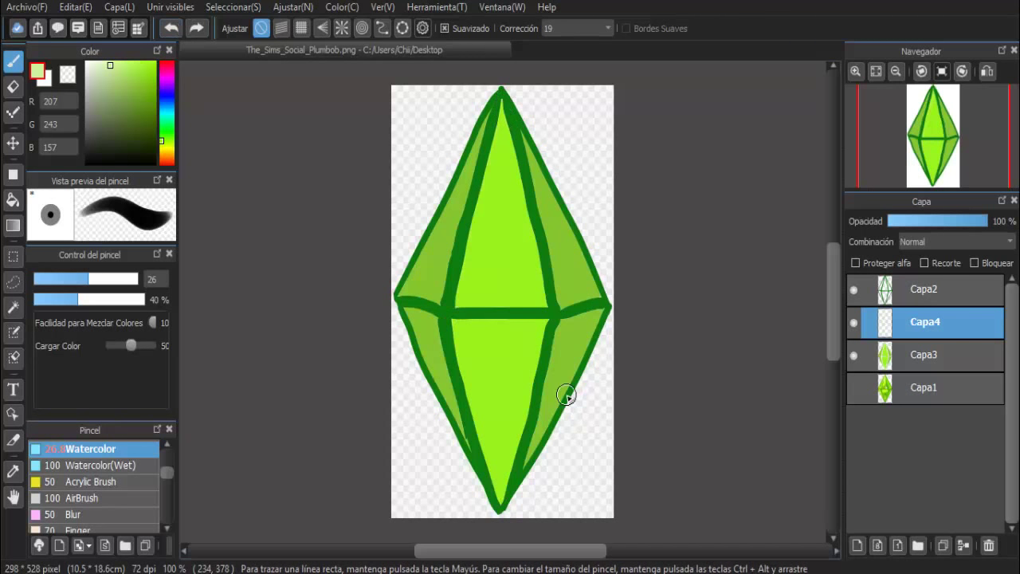
{"action": "mouse_move", "coordinate": [499, 496]}
{"action": "left_mouse_down"}
{"action": "mouse_move", "coordinate": [530, 349]}
{"action": "mouse_move", "coordinate": [534, 265]}
{"action": "mouse_move", "coordinate": [500, 104]}
{"action": "left_mouse_up"}
{"action": "key", "text": "ctrl+z"}
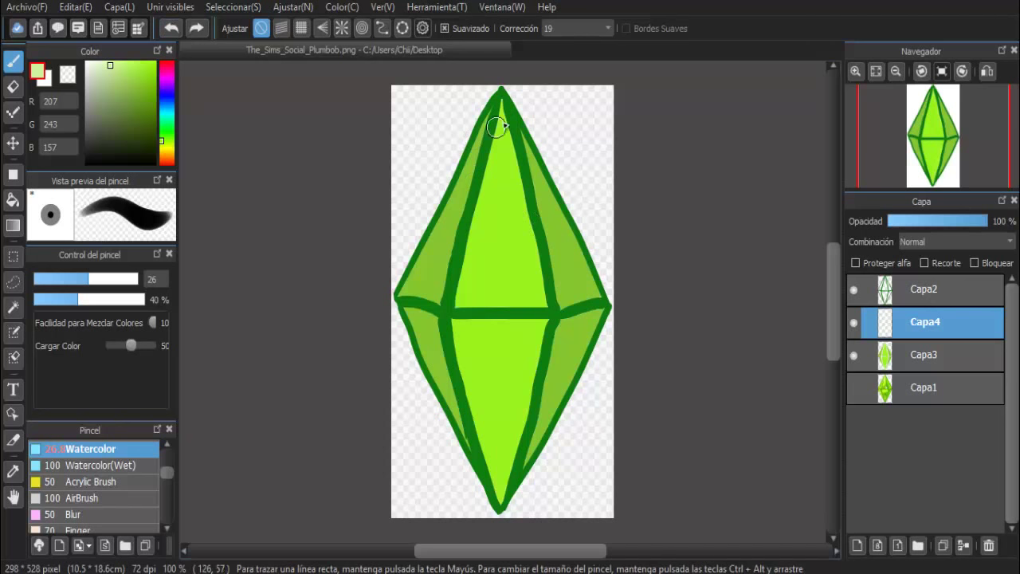
{"action": "mouse_move", "coordinate": [508, 141]}
{"action": "left_mouse_down"}
{"action": "mouse_move", "coordinate": [538, 301]}
{"action": "mouse_move", "coordinate": [529, 381]}
{"action": "mouse_move", "coordinate": [496, 482]}
{"action": "mouse_move", "coordinate": [505, 515]}
{"action": "left_mouse_up"}
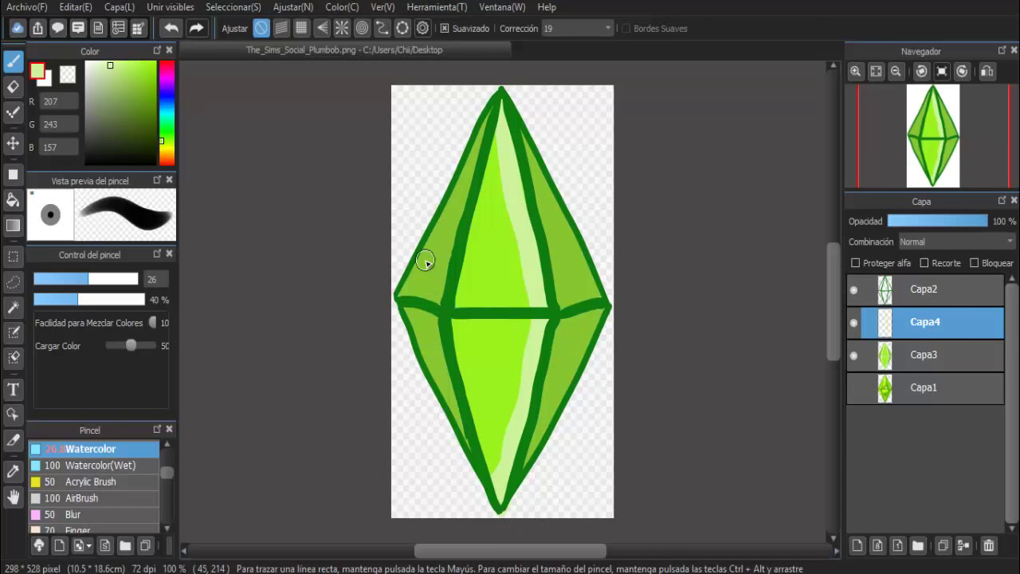
{"action": "left_click", "coordinate": [146, 113]}
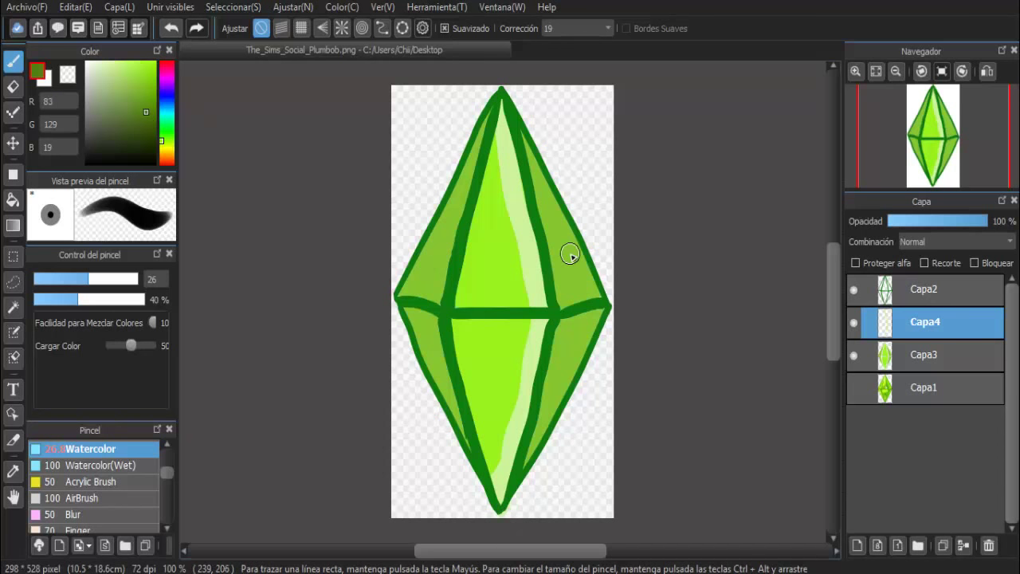
{"action": "mouse_move", "coordinate": [527, 134]}
{"action": "left_mouse_down"}
{"action": "mouse_move", "coordinate": [565, 239]}
{"action": "mouse_move", "coordinate": [545, 388]}
{"action": "left_mouse_up"}
{"action": "left_click", "coordinate": [171, 27]}
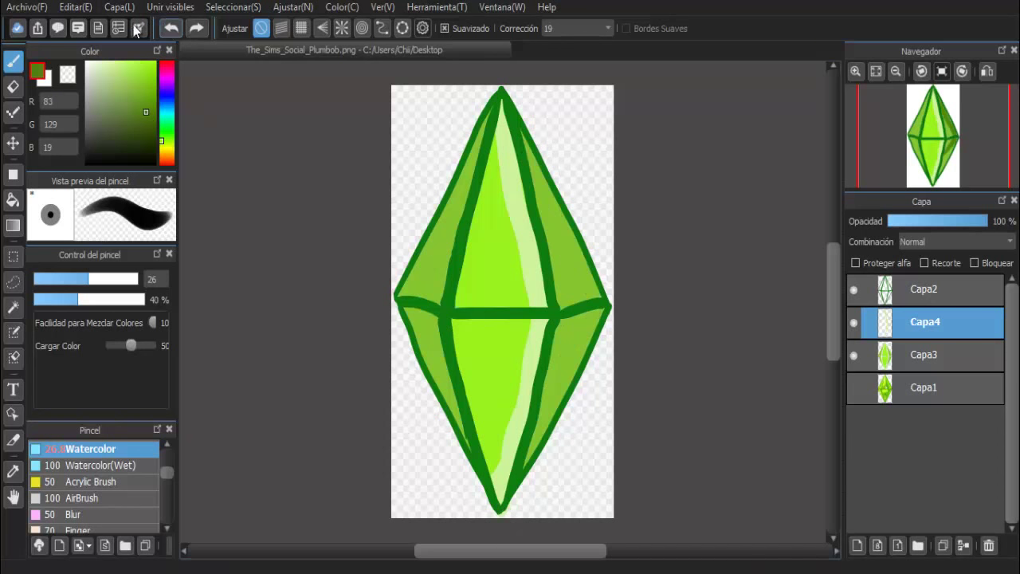
Step: Shade the outer edges of the two right facets with dark green, RGB 102, 147, 36, at brush size 18
{"action": "left_click", "coordinate": [139, 104]}
{"action": "left_click", "coordinate": [72, 279]}
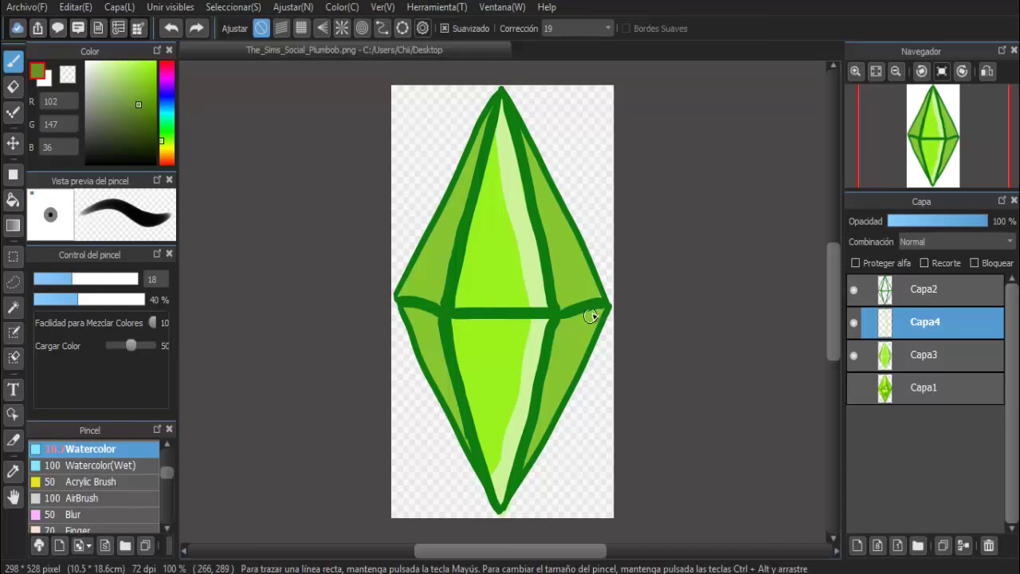
{"action": "left_click_drag", "start_coordinate": [578, 359], "coordinate": [529, 459]}
{"action": "left_click_drag", "start_coordinate": [598, 303], "coordinate": [529, 94]}
{"action": "key", "text": "ctrl+z"}
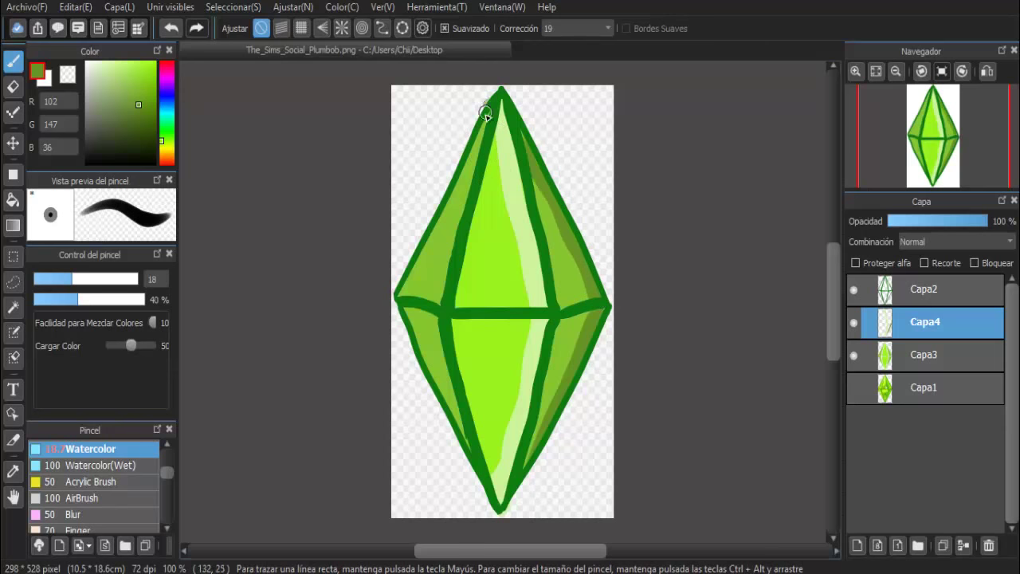
Step: Select the upper-left facet from Capa3 with the Magic Wand and shade its outer edge dark green on Capa4
{"action": "left_click_drag", "start_coordinate": [485, 112], "coordinate": [416, 235]}
{"action": "left_click", "coordinate": [171, 28]}
{"action": "left_click", "coordinate": [914, 359]}
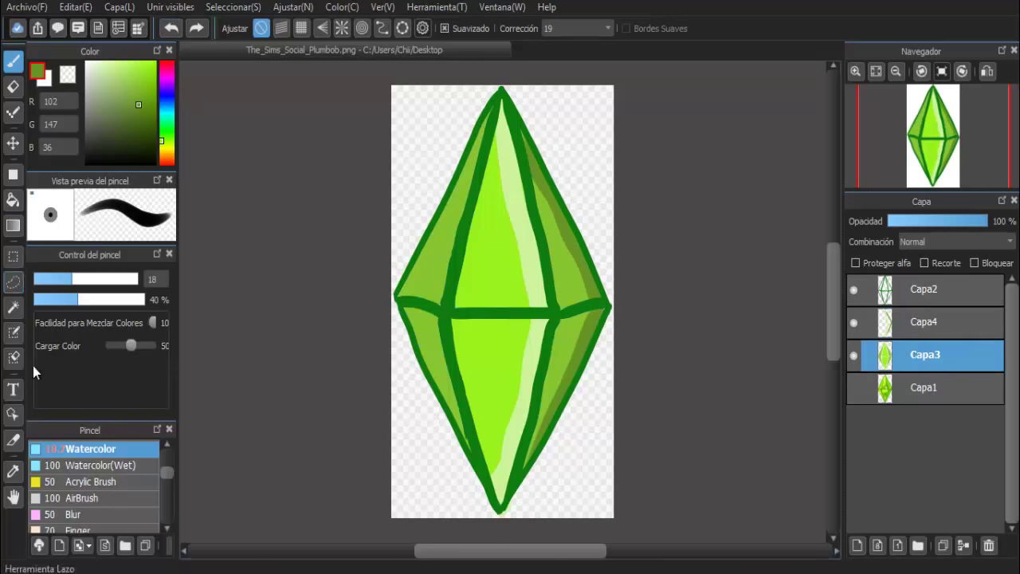
{"action": "left_click", "coordinate": [13, 306]}
{"action": "left_click", "coordinate": [443, 238]}
{"action": "left_click", "coordinate": [911, 319]}
{"action": "left_click", "coordinate": [13, 63]}
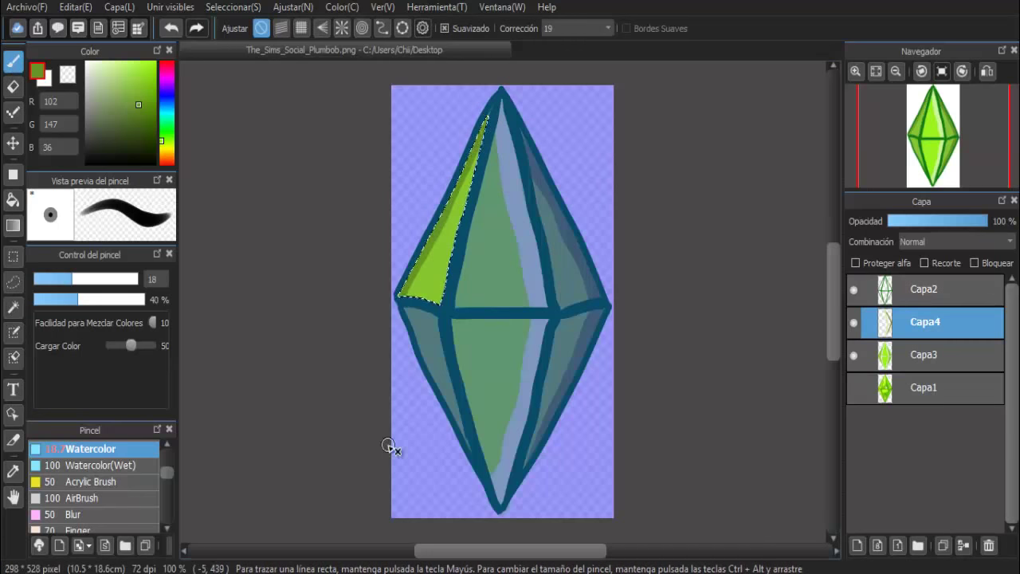
Step: Select the lower-left facet with the Magic Wand and shade its outer edge dark green
{"action": "left_click", "coordinate": [13, 307]}
{"action": "left_click", "coordinate": [435, 370]}
{"action": "left_click", "coordinate": [13, 61]}
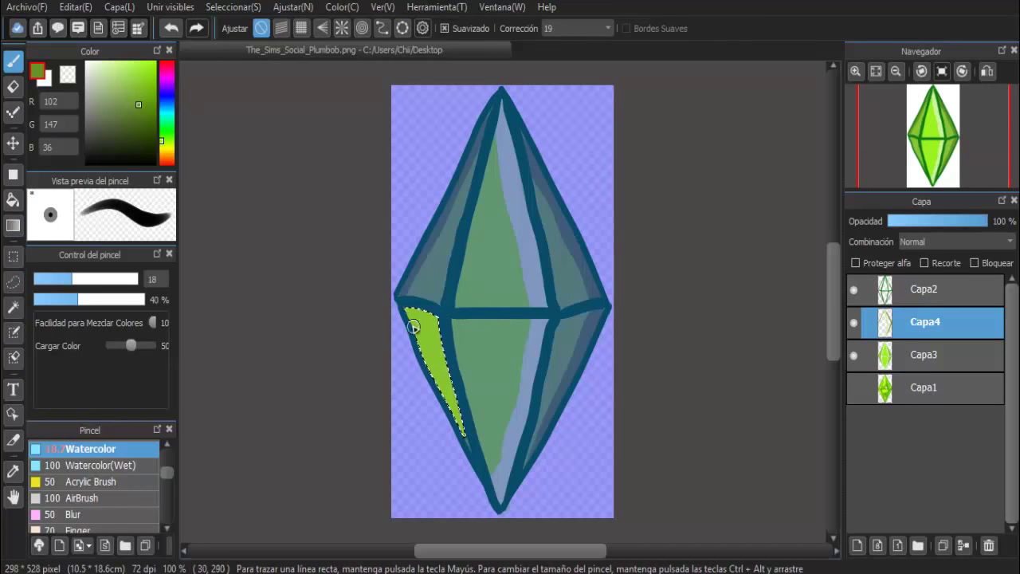
{"action": "mouse_move", "coordinate": [404, 318]}
{"action": "left_mouse_down"}
{"action": "mouse_move", "coordinate": [485, 496]}
{"action": "mouse_move", "coordinate": [430, 375]}
{"action": "mouse_move", "coordinate": [463, 438]}
{"action": "left_mouse_up"}
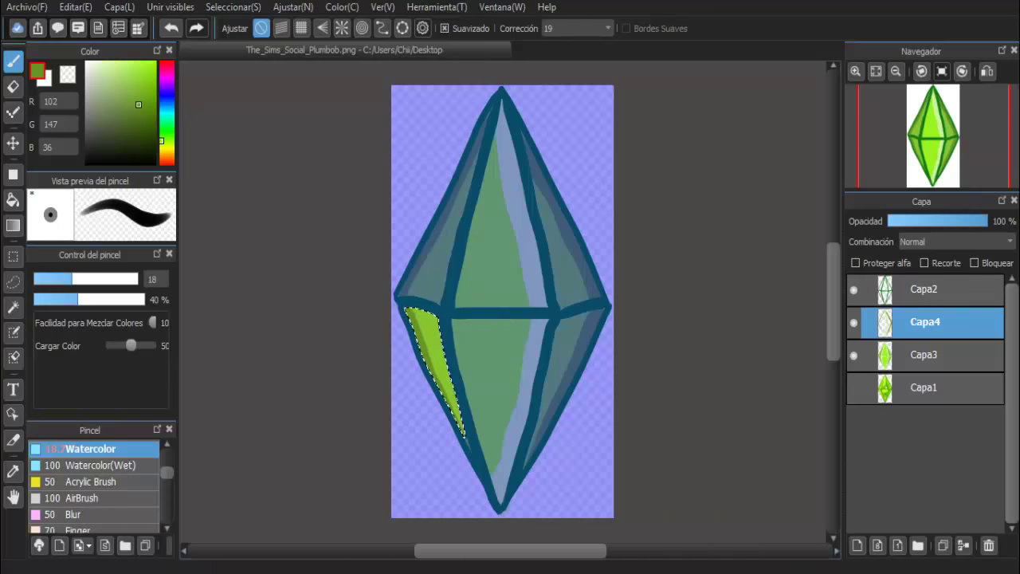
{"action": "left_click", "coordinate": [13, 308]}
{"action": "left_click", "coordinate": [417, 424]}
{"action": "left_click", "coordinate": [46, 81]}
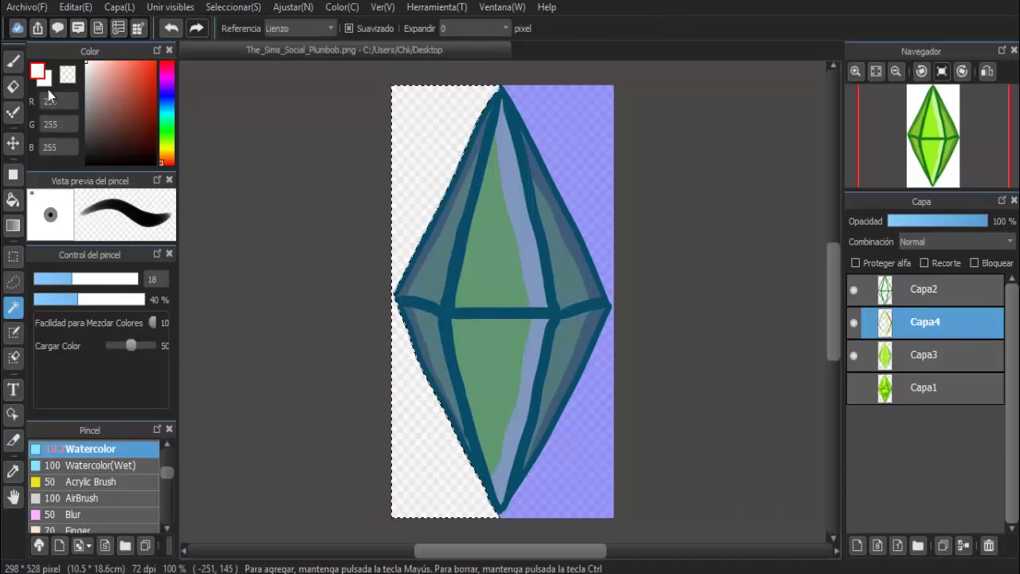
{"action": "left_click", "coordinate": [13, 62]}
{"action": "left_click", "coordinate": [12, 332]}
{"action": "left_click", "coordinate": [12, 257]}
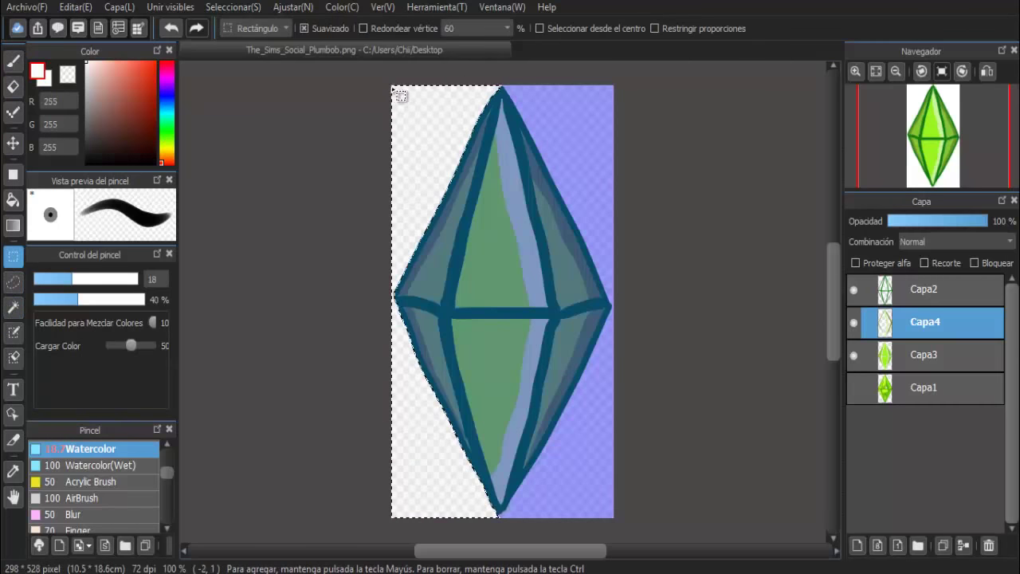
{"action": "left_click", "coordinate": [399, 94]}
{"action": "left_click", "coordinate": [12, 62]}
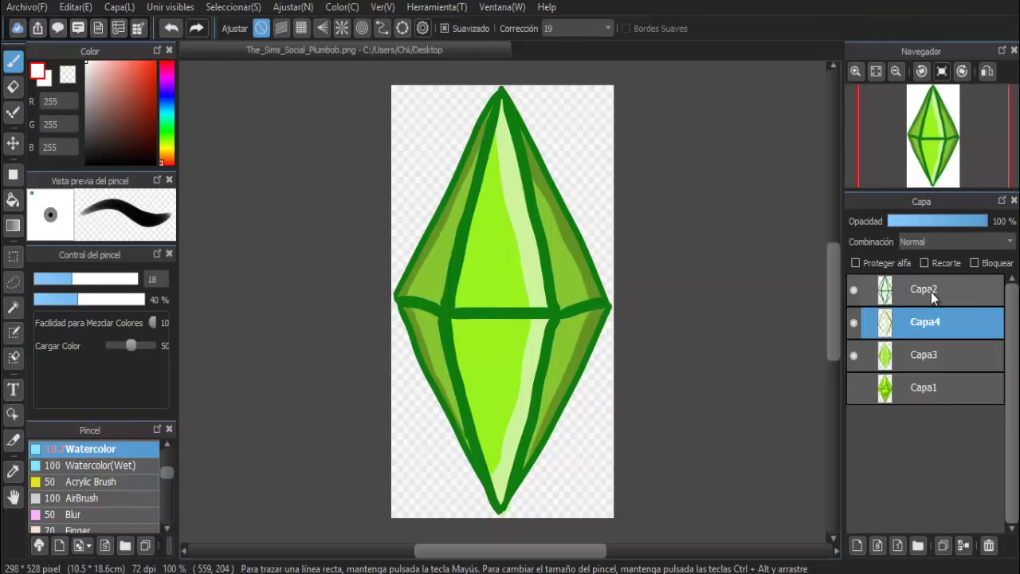
Step: Sample the dark shading green and paint shadows along the middle line on the four outer facets
{"action": "left_click", "coordinate": [12, 471]}
{"action": "left_click", "coordinate": [437, 363]}
{"action": "key", "text": "b"}
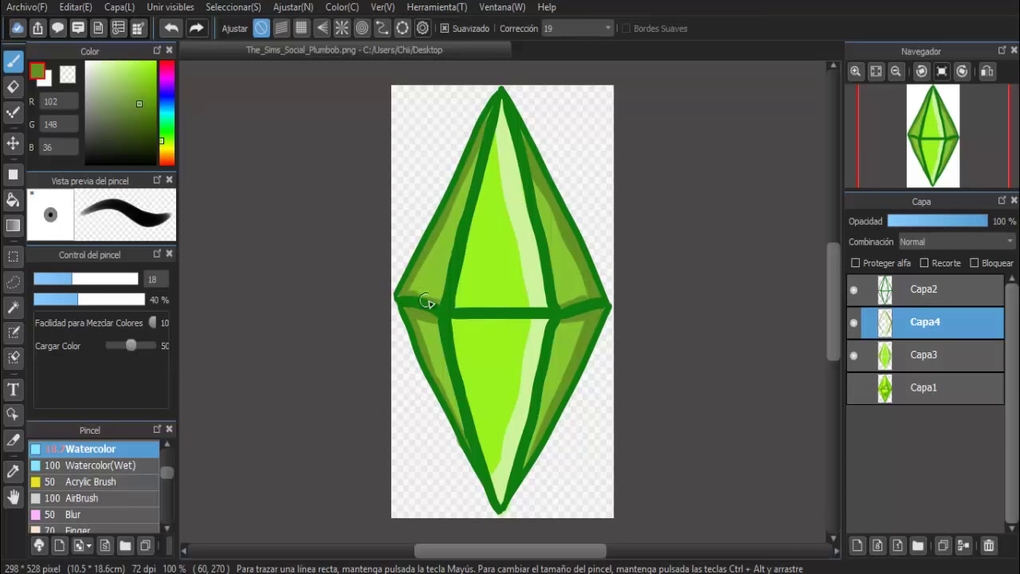
Step: Sample the pale highlight green and paint strips above and below the middle line on the two central facets
{"action": "left_click", "coordinate": [13, 471]}
{"action": "left_click", "coordinate": [536, 322]}
{"action": "key", "text": "b"}
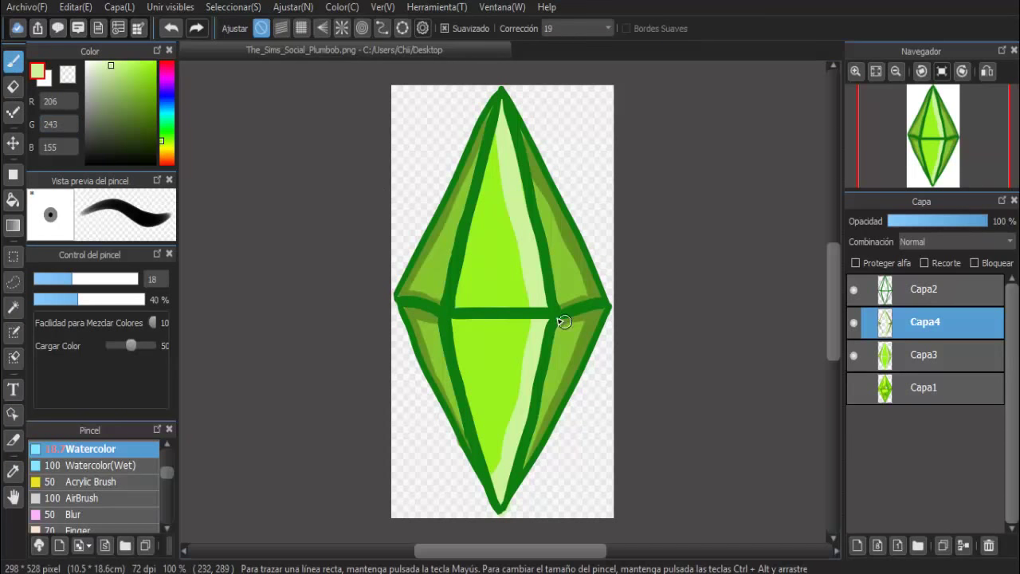
{"action": "left_click_drag", "start_coordinate": [528, 304], "coordinate": [458, 307]}
{"action": "left_click_drag", "start_coordinate": [523, 319], "coordinate": [454, 323]}
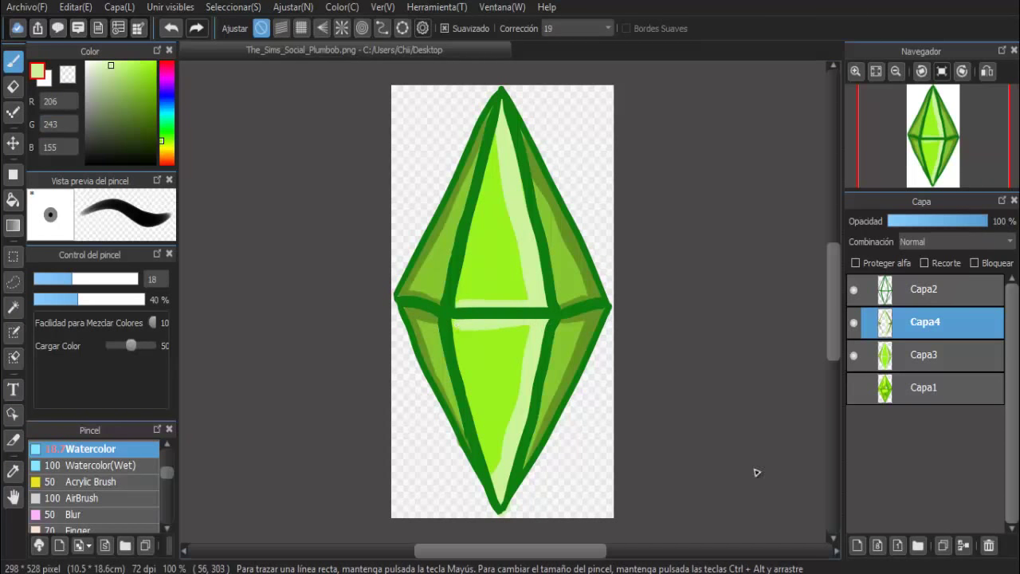
{"action": "left_click", "coordinate": [13, 471]}
{"action": "left_click", "coordinate": [574, 240]}
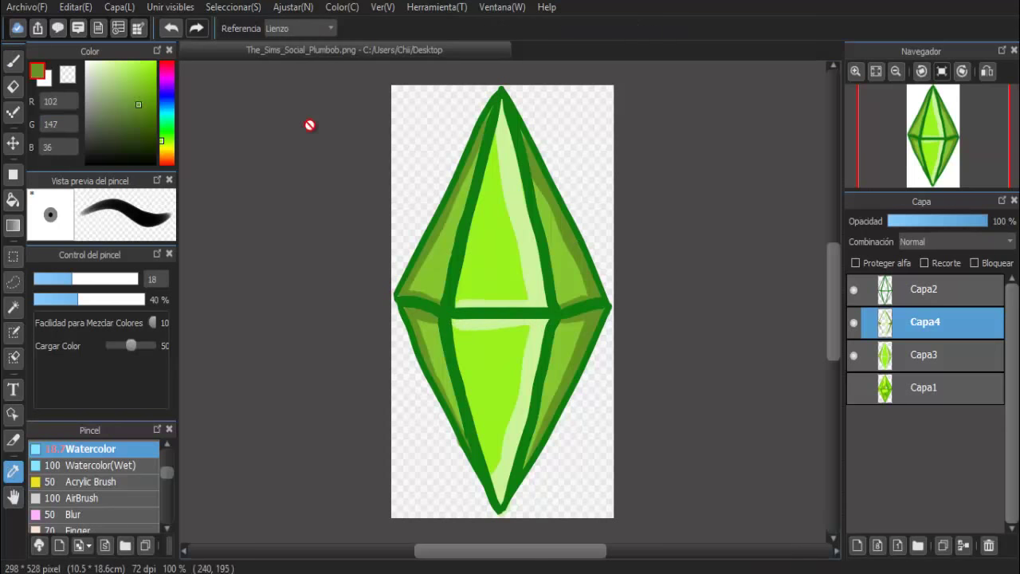
{"action": "left_click", "coordinate": [13, 61]}
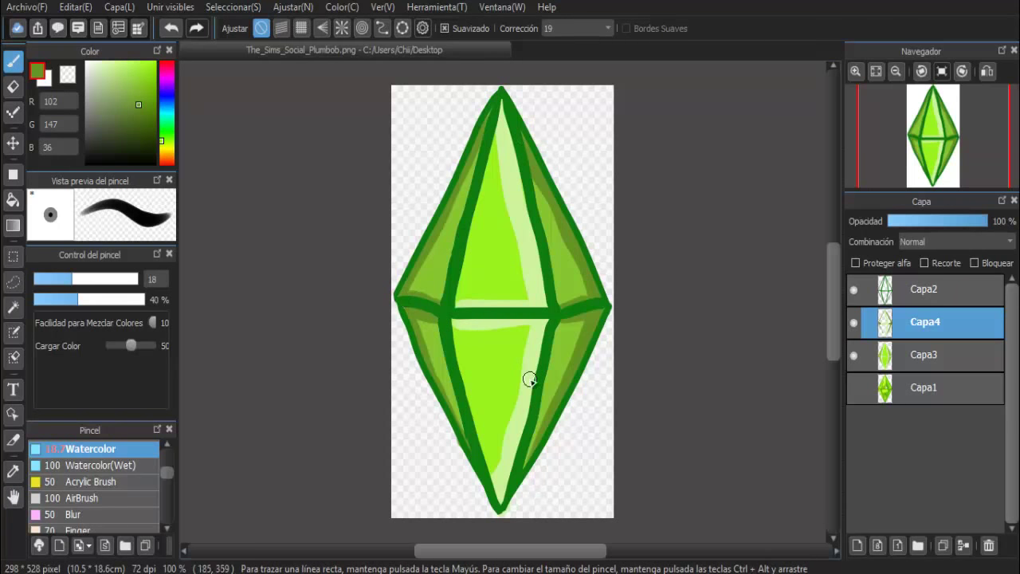
Step: Erase the stray shading outside the lower-left outline on Capa4 with the Eraser at size 10
{"action": "left_click", "coordinate": [893, 289]}
{"action": "left_click", "coordinate": [12, 86]}
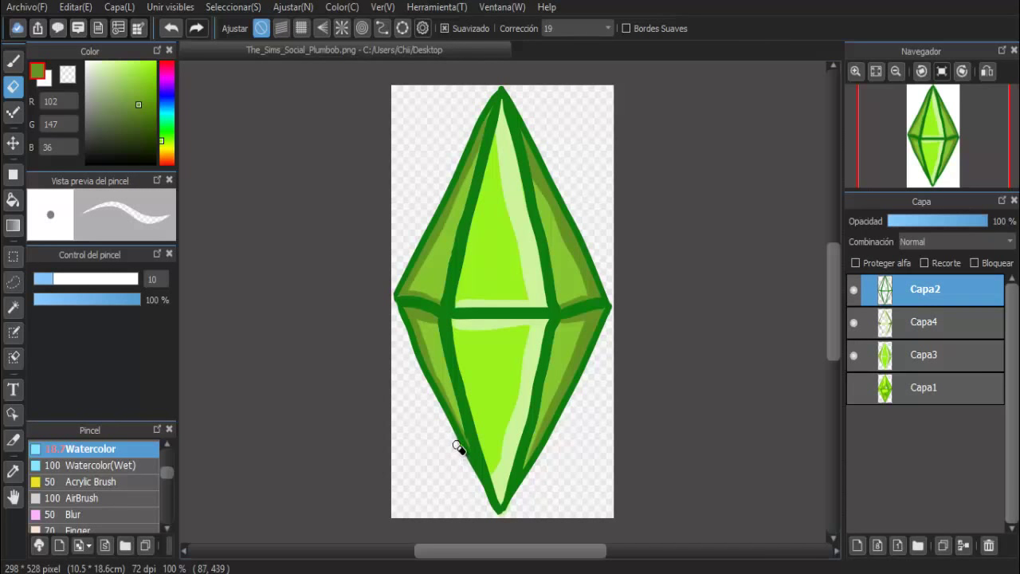
{"action": "left_click", "coordinate": [850, 333]}
{"action": "left_click_drag", "start_coordinate": [454, 445], "coordinate": [493, 499]}
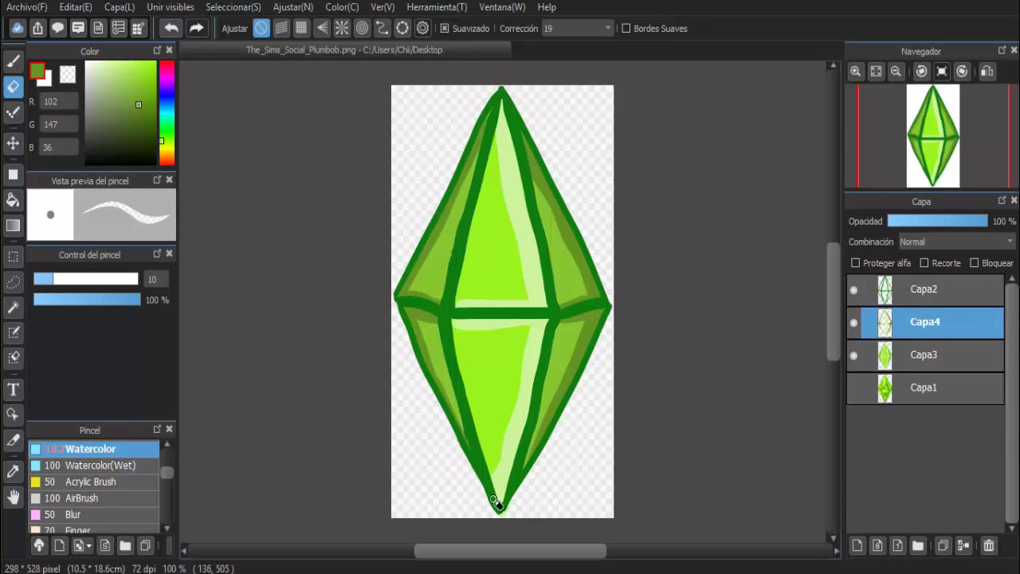
Step: Add a new layer above Capa2 and set the brush colour to near-black, RGB 7, 7, 7
{"action": "left_click", "coordinate": [922, 296]}
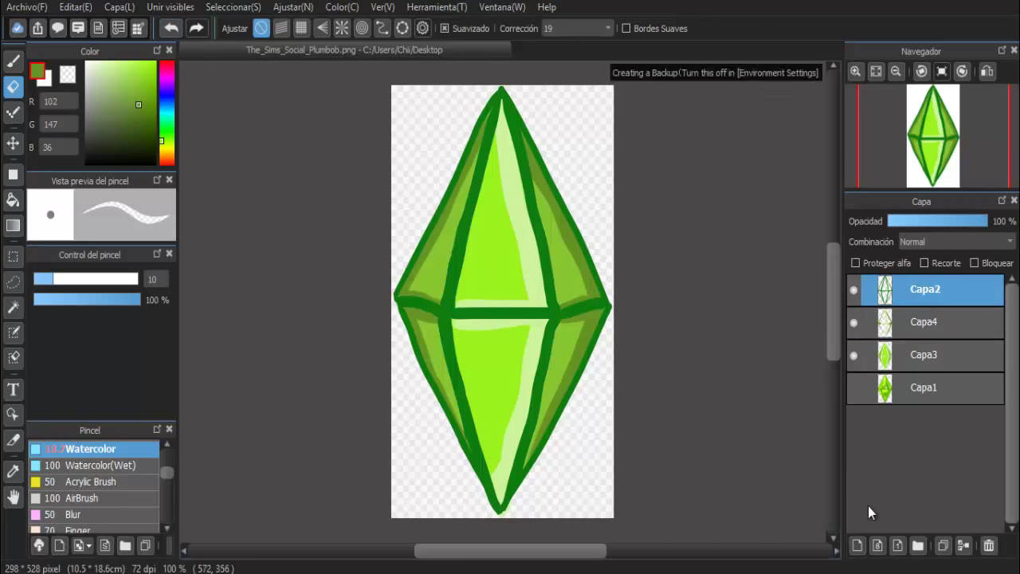
{"action": "left_click", "coordinate": [857, 545]}
{"action": "left_click", "coordinate": [110, 117]}
{"action": "key", "text": "b"}
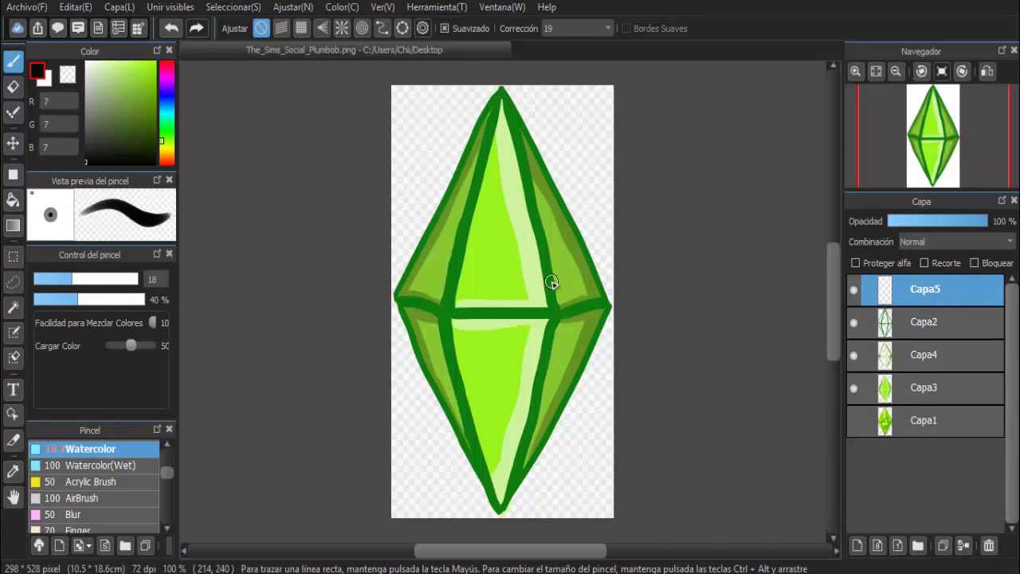
Step: Try painting a solid black oval over the right inner ridge just above the middle line
{"action": "mouse_move", "coordinate": [541, 245]}
{"action": "left_mouse_down"}
{"action": "mouse_move", "coordinate": [524, 288]}
{"action": "mouse_move", "coordinate": [568, 275]}
{"action": "mouse_move", "coordinate": [546, 268]}
{"action": "left_mouse_up"}
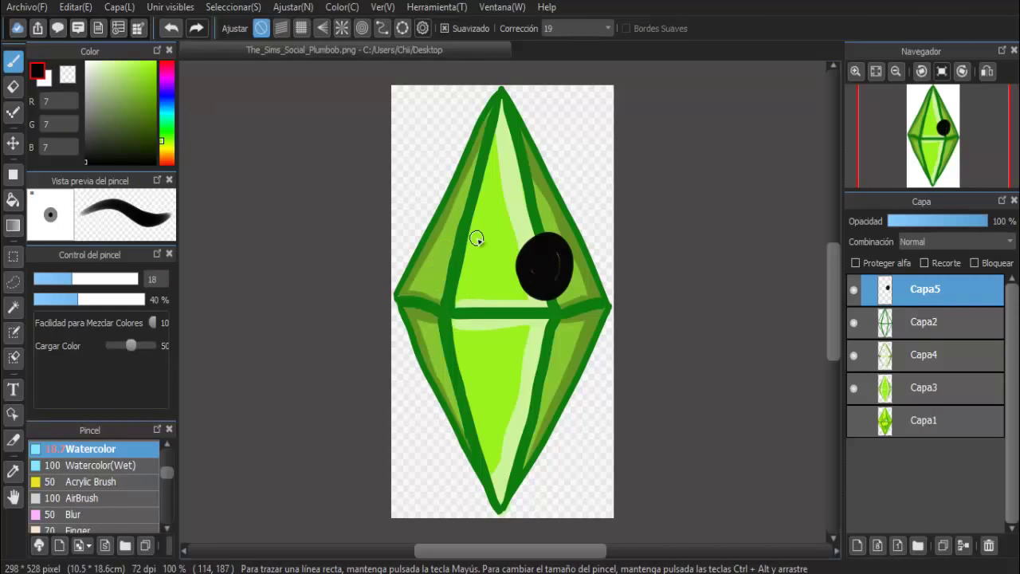
{"action": "key", "text": "ctrl+z"}
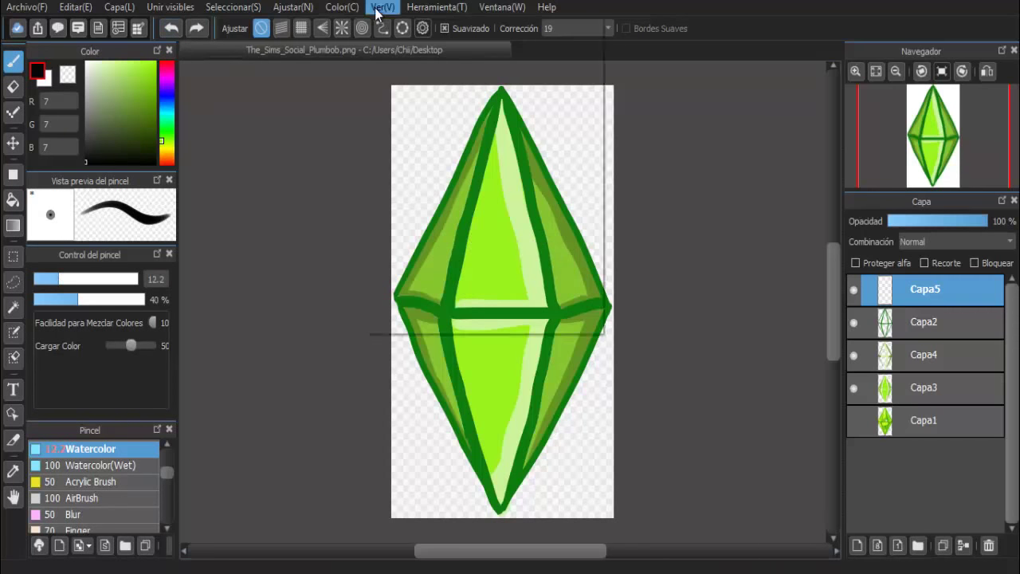
Step: Paint a solid black round eye over each inner ridge just above the middle line on Capa5, enlarging both to similar sizes
{"action": "left_click", "coordinate": [382, 7]}
{"action": "left_click", "coordinate": [416, 36]}
{"action": "key", "text": "ctrl+plus"}
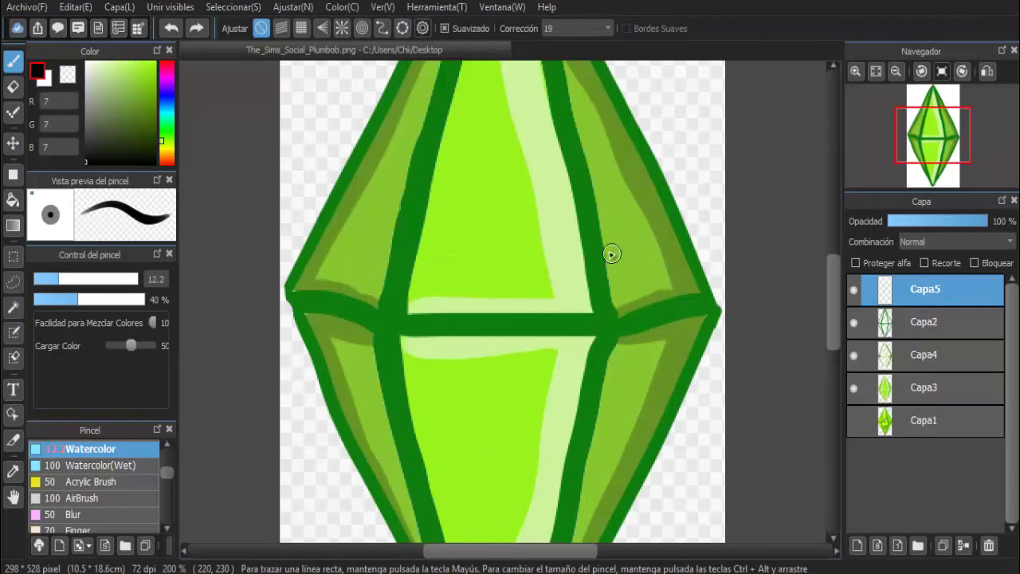
{"action": "mouse_move", "coordinate": [598, 222]}
{"action": "left_mouse_down"}
{"action": "mouse_move", "coordinate": [622, 248]}
{"action": "mouse_move", "coordinate": [603, 218]}
{"action": "mouse_move", "coordinate": [589, 254]}
{"action": "mouse_move", "coordinate": [590, 236]}
{"action": "mouse_move", "coordinate": [578, 235]}
{"action": "mouse_move", "coordinate": [605, 220]}
{"action": "mouse_move", "coordinate": [593, 260]}
{"action": "mouse_move", "coordinate": [586, 223]}
{"action": "mouse_move", "coordinate": [608, 226]}
{"action": "mouse_move", "coordinate": [598, 213]}
{"action": "mouse_move", "coordinate": [587, 243]}
{"action": "mouse_move", "coordinate": [608, 220]}
{"action": "left_mouse_up"}
{"action": "mouse_move", "coordinate": [412, 219]}
{"action": "left_mouse_down"}
{"action": "mouse_move", "coordinate": [400, 258]}
{"action": "mouse_move", "coordinate": [423, 252]}
{"action": "mouse_move", "coordinate": [421, 219]}
{"action": "mouse_move", "coordinate": [390, 213]}
{"action": "mouse_move", "coordinate": [380, 247]}
{"action": "mouse_move", "coordinate": [399, 261]}
{"action": "mouse_move", "coordinate": [408, 220]}
{"action": "left_mouse_up"}
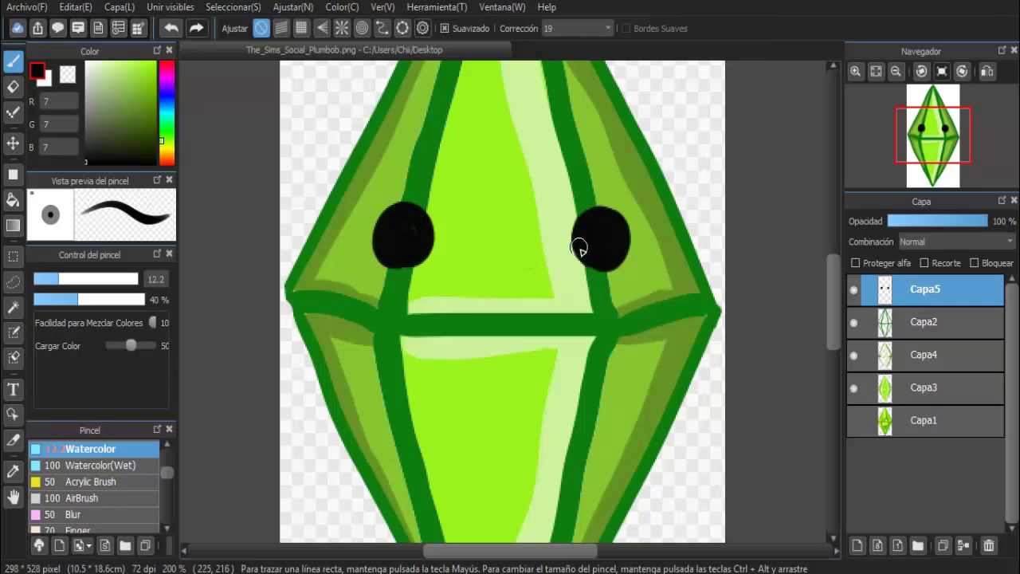
{"action": "mouse_move", "coordinate": [580, 247]}
{"action": "left_mouse_down"}
{"action": "mouse_move", "coordinate": [616, 265]}
{"action": "mouse_move", "coordinate": [635, 237]}
{"action": "mouse_move", "coordinate": [582, 230]}
{"action": "left_mouse_up"}
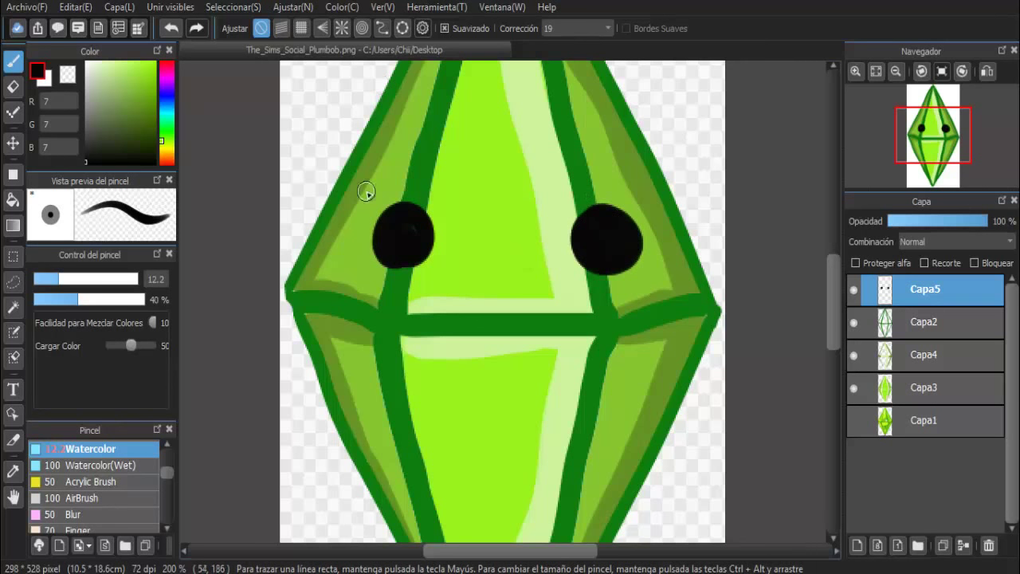
{"action": "mouse_move", "coordinate": [427, 254]}
{"action": "left_mouse_down"}
{"action": "mouse_move", "coordinate": [417, 210]}
{"action": "mouse_move", "coordinate": [388, 204]}
{"action": "mouse_move", "coordinate": [380, 250]}
{"action": "mouse_move", "coordinate": [398, 268]}
{"action": "left_mouse_up"}
{"action": "key", "text": "ctrl+z"}
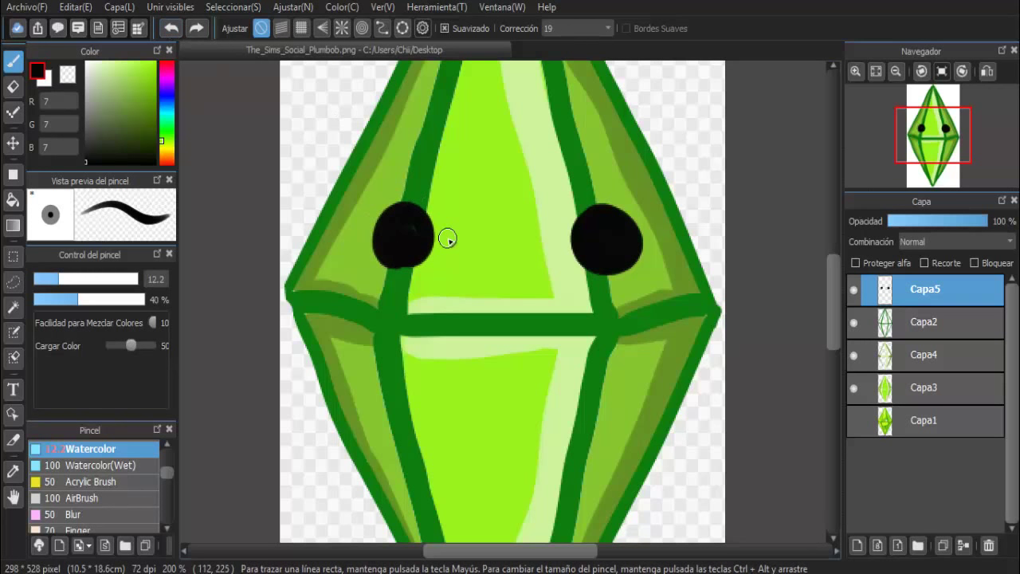
{"action": "mouse_move", "coordinate": [423, 211]}
{"action": "left_mouse_down"}
{"action": "mouse_move", "coordinate": [381, 226]}
{"action": "mouse_move", "coordinate": [383, 251]}
{"action": "mouse_move", "coordinate": [417, 255]}
{"action": "mouse_move", "coordinate": [395, 260]}
{"action": "mouse_move", "coordinate": [377, 244]}
{"action": "mouse_move", "coordinate": [388, 215]}
{"action": "mouse_move", "coordinate": [408, 257]}
{"action": "mouse_move", "coordinate": [401, 247]}
{"action": "mouse_move", "coordinate": [422, 237]}
{"action": "mouse_move", "coordinate": [403, 260]}
{"action": "mouse_move", "coordinate": [378, 222]}
{"action": "mouse_move", "coordinate": [390, 215]}
{"action": "mouse_move", "coordinate": [376, 230]}
{"action": "mouse_move", "coordinate": [390, 261]}
{"action": "left_mouse_up"}
Step: Add a large and a small white highlight to each eye with the Pen at sizes 14.3 and 8.8, retouching the right eye's edge in black
{"action": "key", "text": "x"}
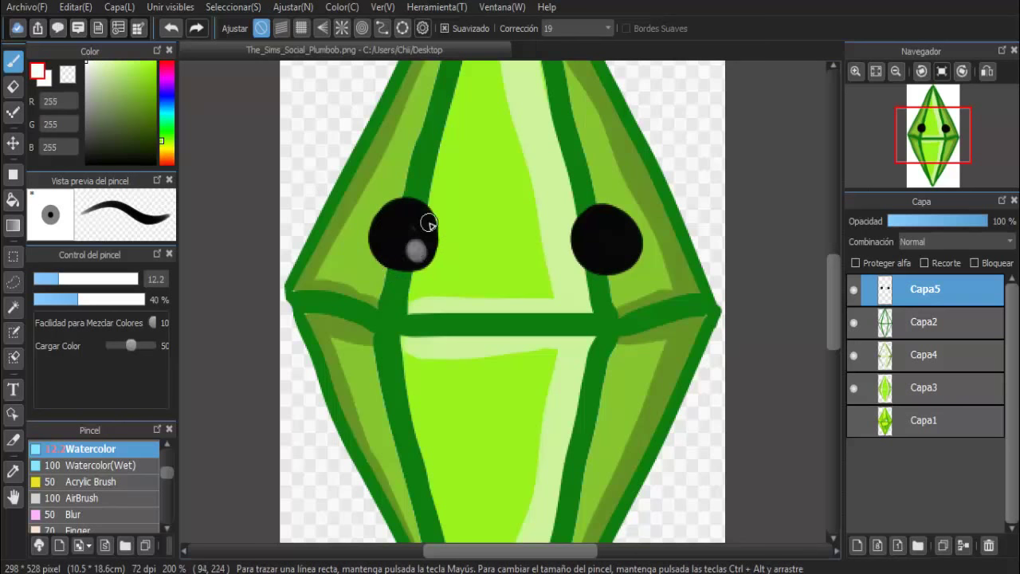
{"action": "scroll", "coordinate": [168, 449], "scroll_direction": "up", "scroll_amount": 5}
{"action": "left_click", "coordinate": [96, 463]}
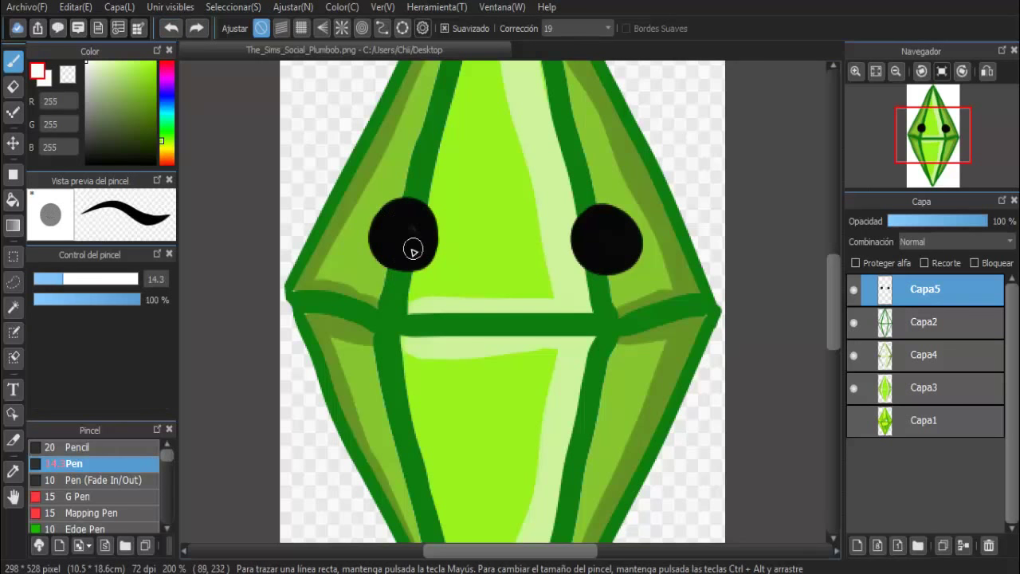
{"action": "left_click", "coordinate": [417, 248]}
{"action": "left_click", "coordinate": [623, 255]}
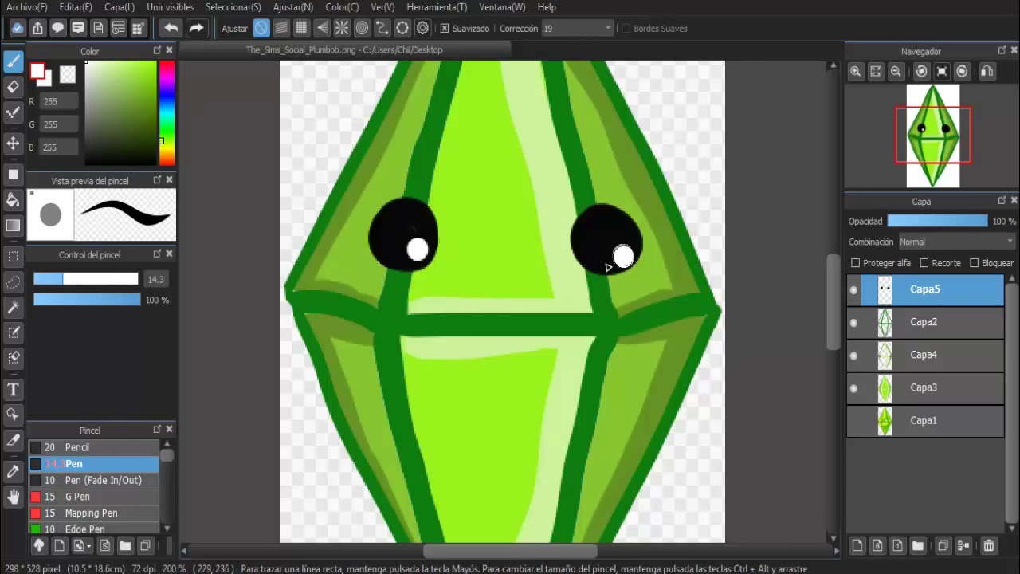
{"action": "left_click", "coordinate": [51, 279]}
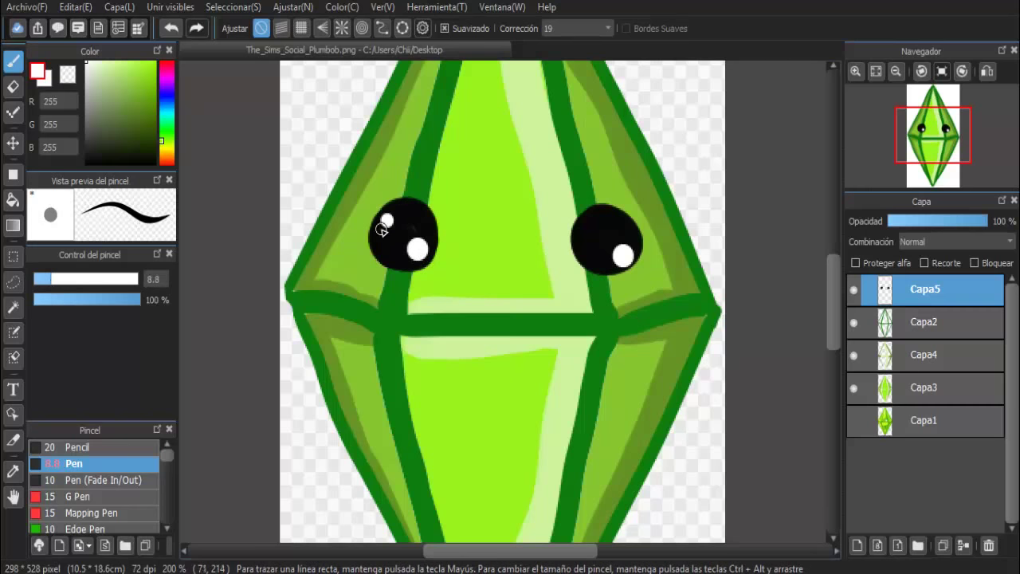
{"action": "left_click", "coordinate": [86, 163]}
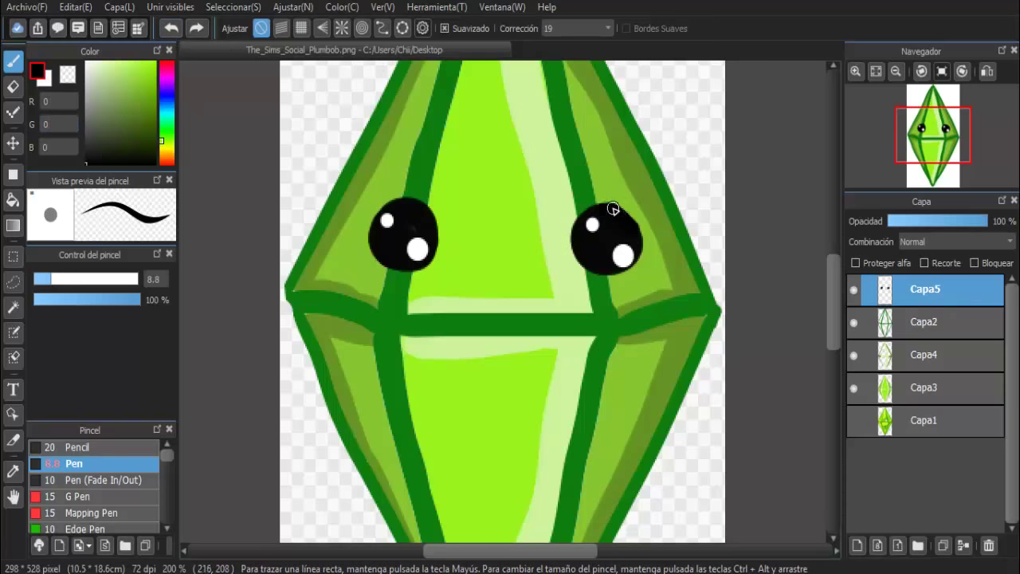
Step: Set the brush colour to pink, RGB 247, 157, 215, and add a new layer above Capa5
{"action": "left_click", "coordinate": [166, 71]}
{"action": "left_click_drag", "start_coordinate": [134, 71], "coordinate": [111, 64]}
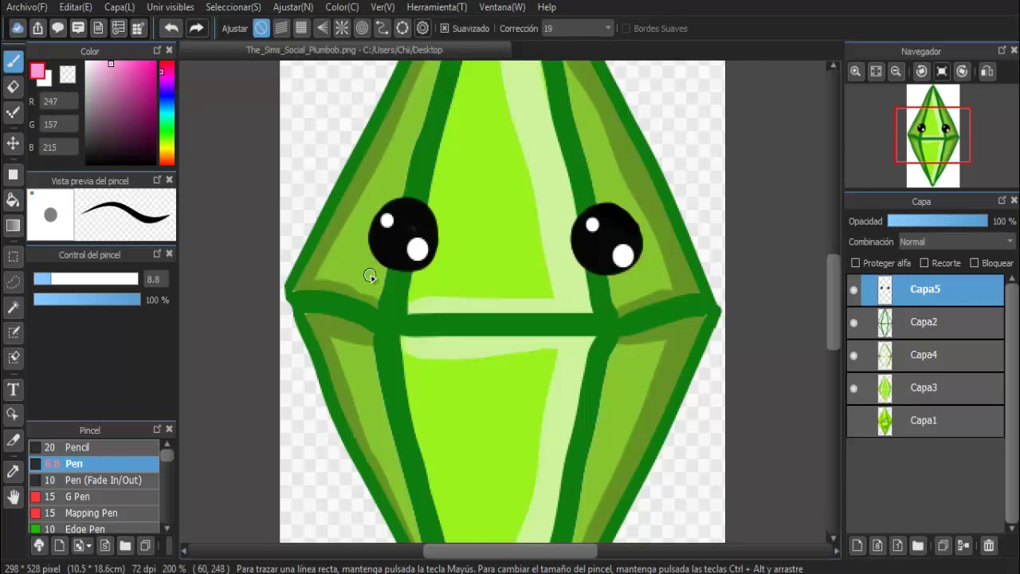
{"action": "left_click_drag", "start_coordinate": [370, 276], "coordinate": [418, 296]}
{"action": "key", "text": "ctrl+z"}
{"action": "key", "text": "ctrl+shift+n"}
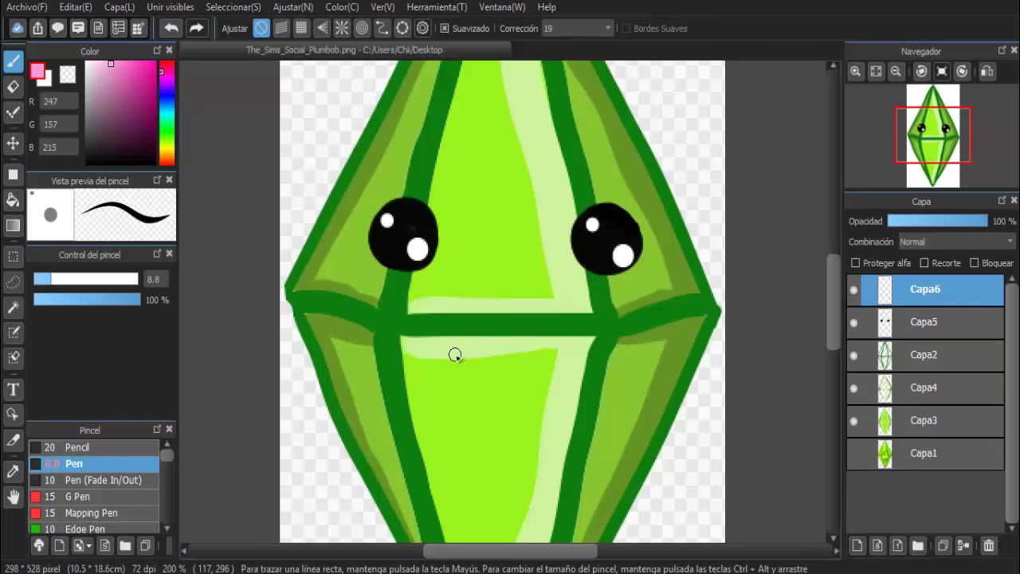
Step: Draw two short pink blush marks beneath each eye with the Pen at size 5.4
{"action": "left_click", "coordinate": [43, 279]}
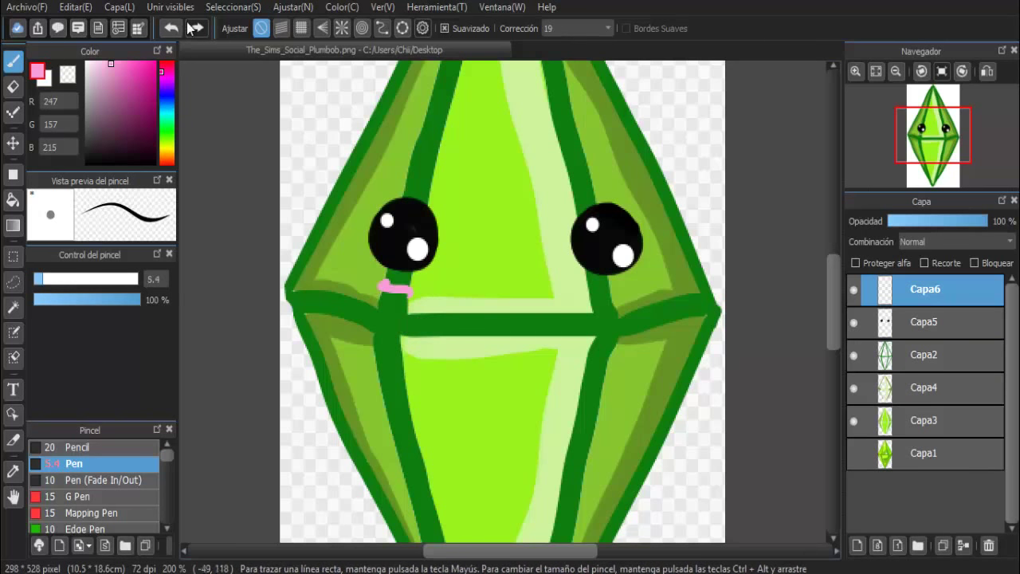
{"action": "key", "text": "ctrl+z"}
{"action": "left_click_drag", "start_coordinate": [410, 282], "coordinate": [411, 291]}
{"action": "left_click_drag", "start_coordinate": [386, 282], "coordinate": [387, 290]}
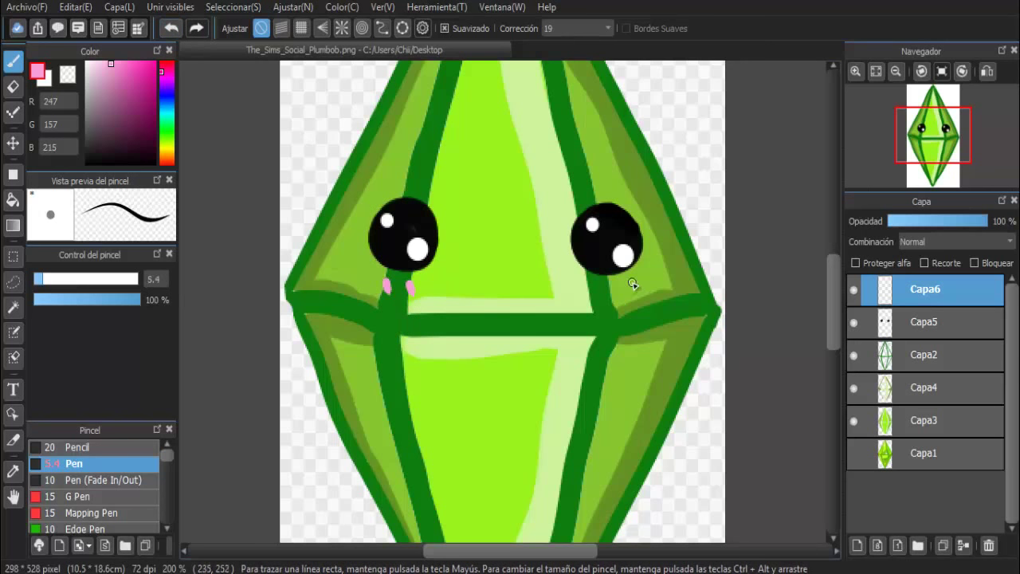
Step: Draw a small wavy mouth between the eyes and a short curved eyebrow above each eye in dark grey, RGB 23, 23, 23
{"action": "left_click", "coordinate": [86, 155]}
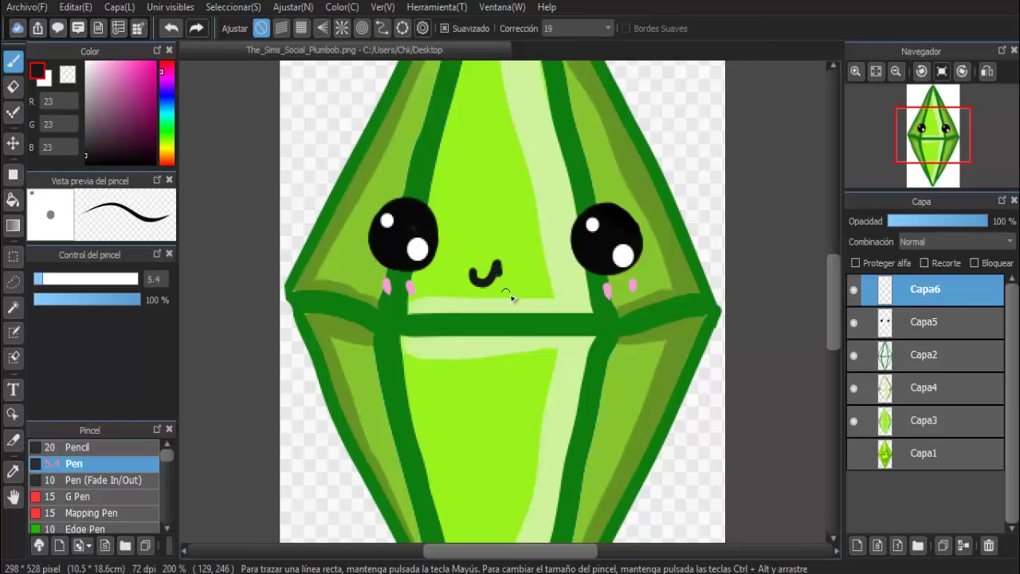
{"action": "key", "text": "ctrl+z"}
{"action": "mouse_move", "coordinate": [497, 275]}
{"action": "left_mouse_down"}
{"action": "mouse_move", "coordinate": [508, 274]}
{"action": "mouse_move", "coordinate": [483, 287]}
{"action": "left_mouse_up"}
{"action": "key", "text": "ctrl+z"}
{"action": "key", "text": "ctrl+z"}
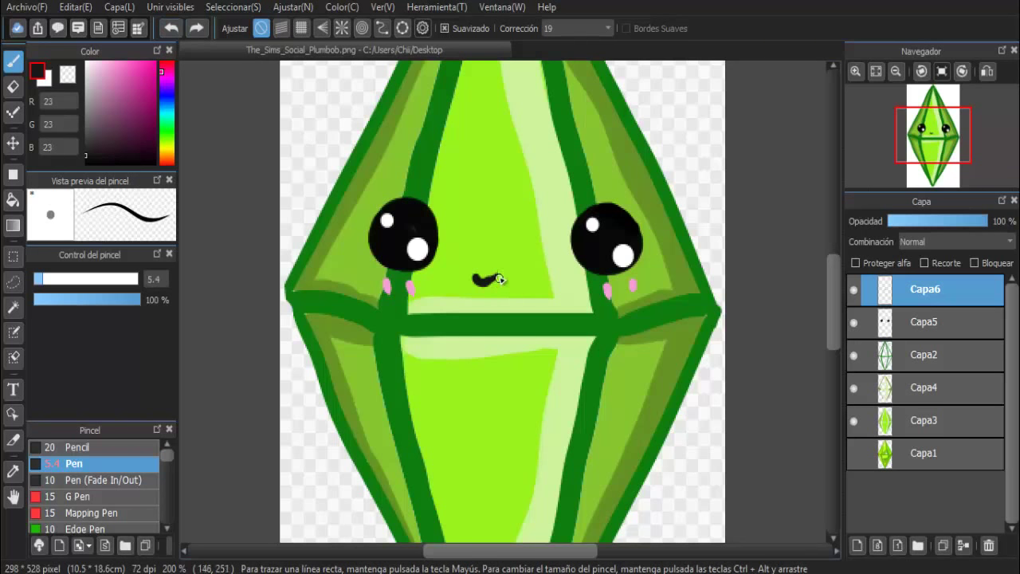
{"action": "left_click_drag", "start_coordinate": [497, 281], "coordinate": [517, 276]}
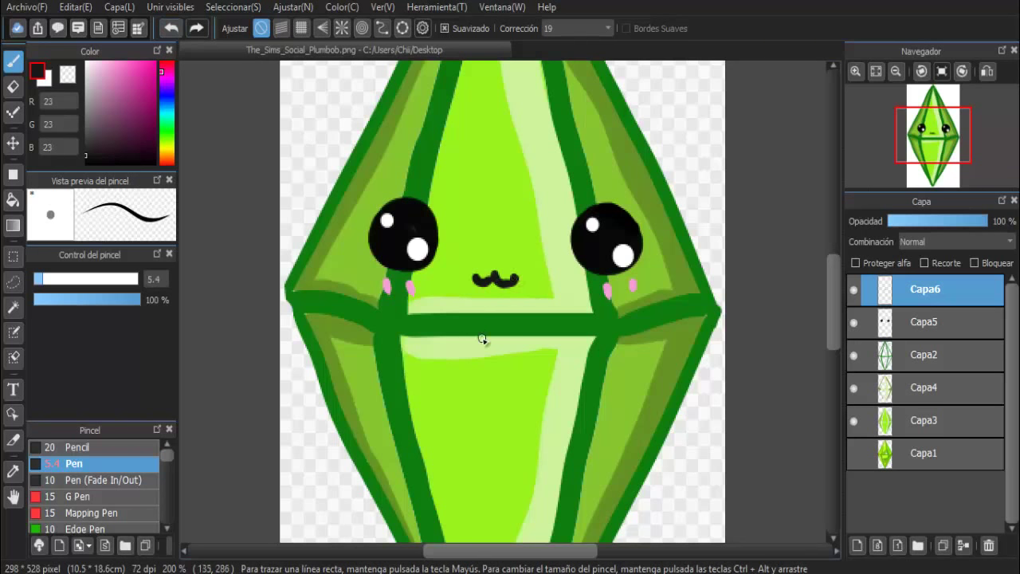
{"action": "left_click_drag", "start_coordinate": [591, 184], "coordinate": [622, 196]}
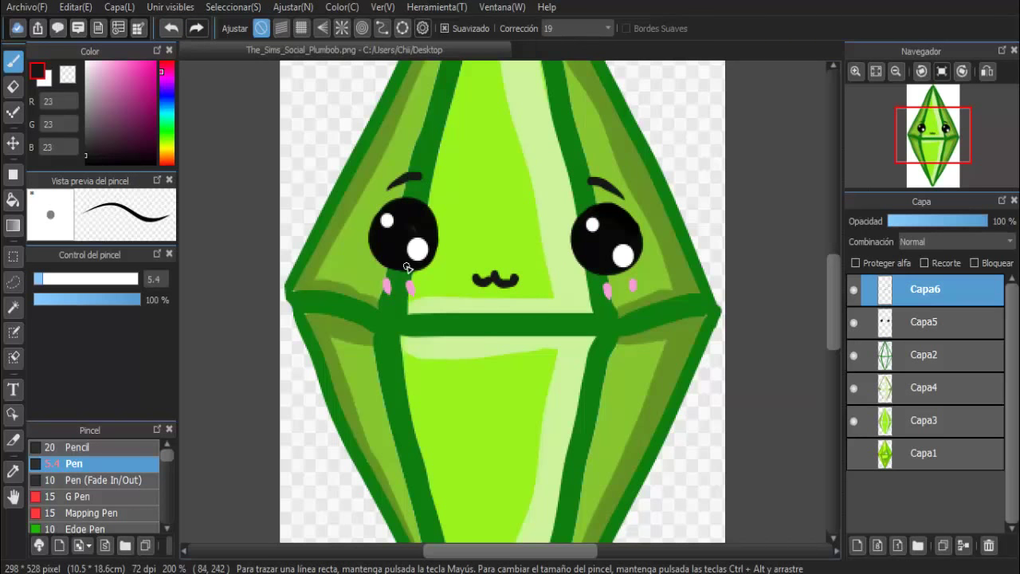
Step: Add a new layer above Capa6, set the brush colour to purple, RGB 111, 32, 255, and hide all the drawing layers below it
{"action": "left_click", "coordinate": [436, 7]}
{"action": "mouse_move", "coordinate": [371, 8]}
{"action": "left_click", "coordinate": [411, 50]}
{"action": "left_click", "coordinate": [381, 7]}
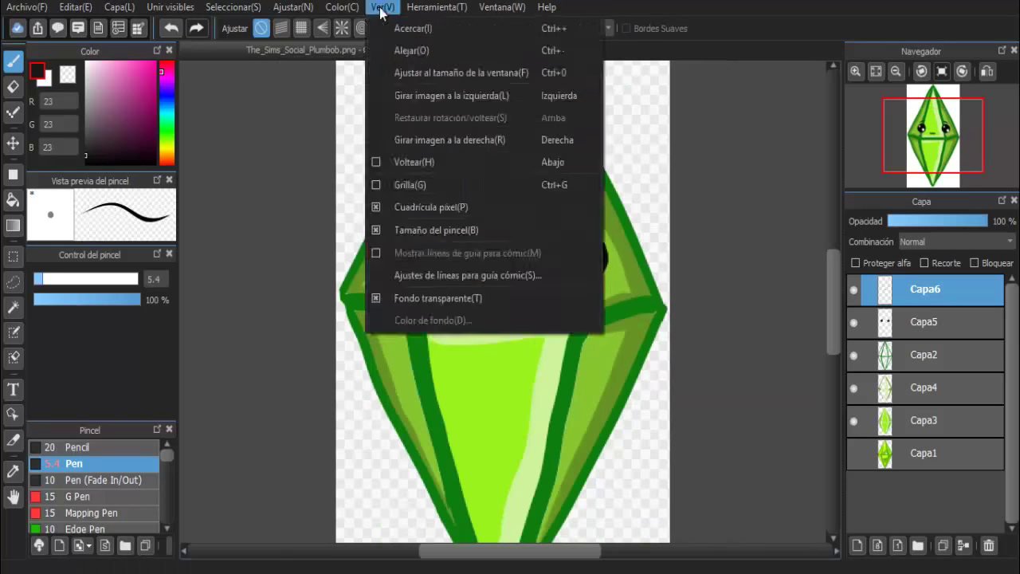
{"action": "left_click", "coordinate": [411, 50]}
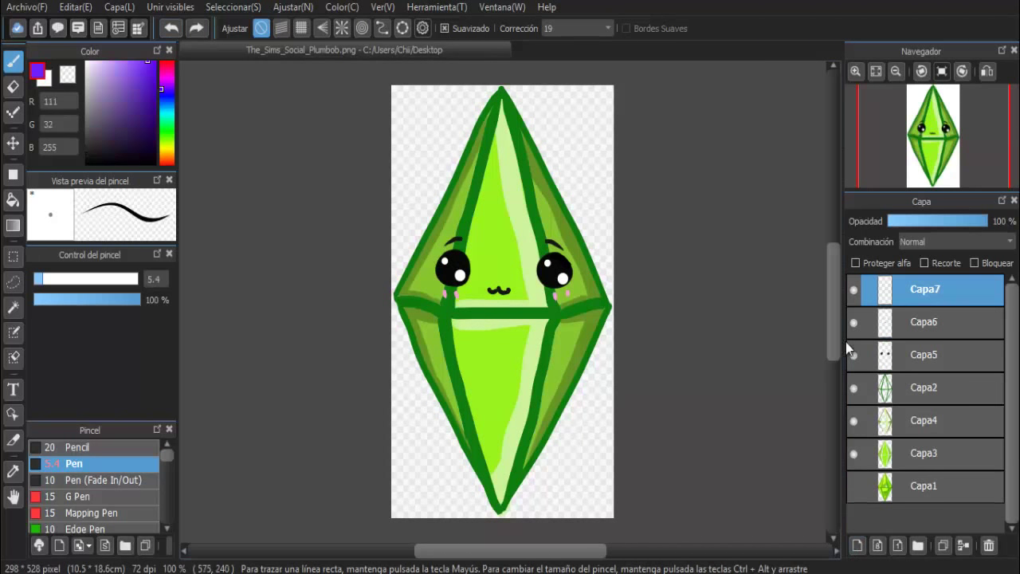
{"action": "left_click_drag", "start_coordinate": [853, 321], "coordinate": [852, 464]}
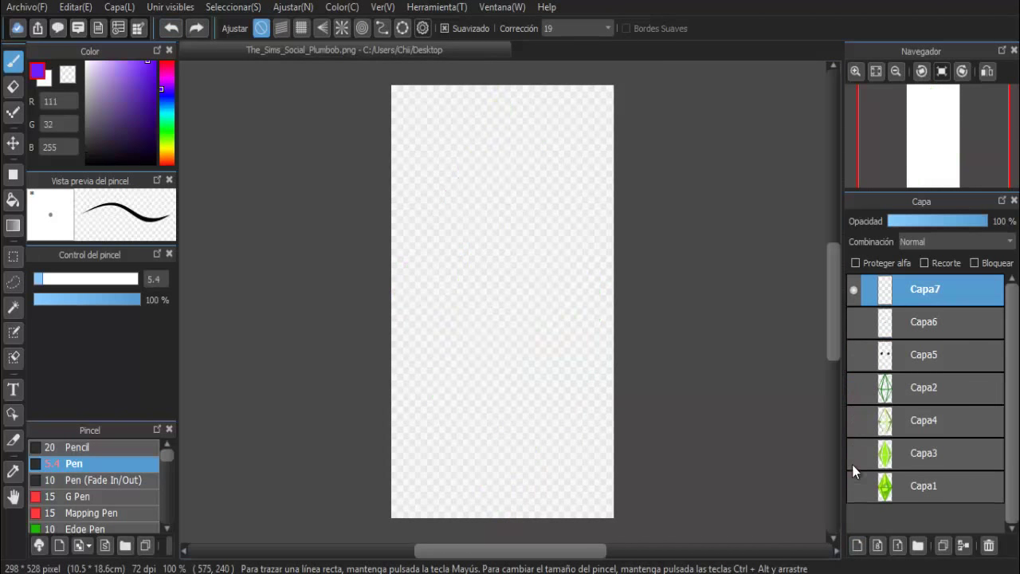
Step: Handwrite "Gracias" and, on the line below, "por ver" in purple across the upper half of the canvas on Capa7
{"action": "mouse_move", "coordinate": [427, 133]}
{"action": "left_mouse_down"}
{"action": "mouse_move", "coordinate": [420, 171]}
{"action": "mouse_move", "coordinate": [430, 158]}
{"action": "mouse_move", "coordinate": [443, 165]}
{"action": "mouse_move", "coordinate": [443, 155]}
{"action": "mouse_move", "coordinate": [444, 193]}
{"action": "left_mouse_up"}
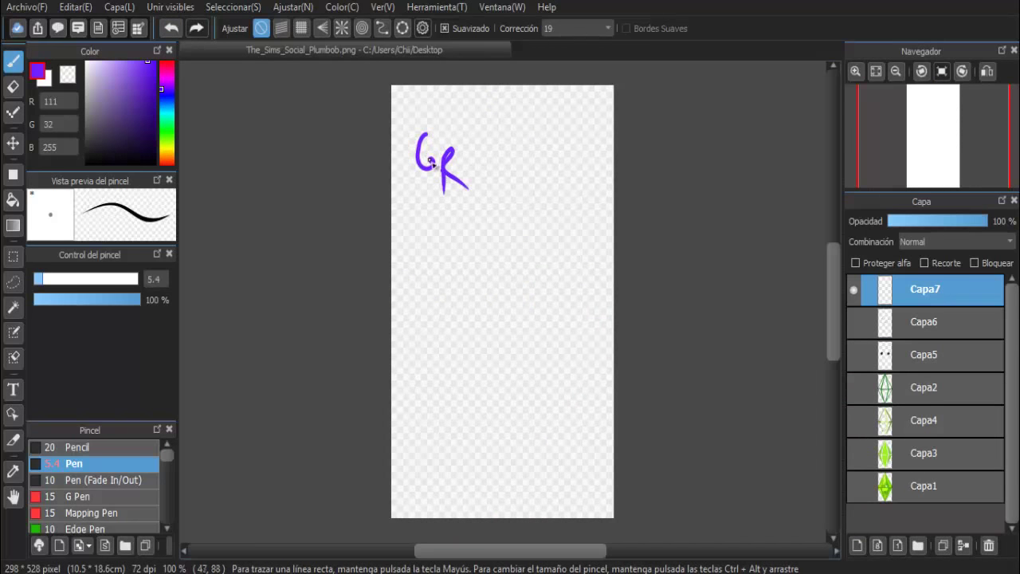
{"action": "mouse_move", "coordinate": [479, 161]}
{"action": "left_mouse_down"}
{"action": "mouse_move", "coordinate": [470, 173]}
{"action": "mouse_move", "coordinate": [501, 169]}
{"action": "mouse_move", "coordinate": [487, 200]}
{"action": "left_mouse_up"}
{"action": "mouse_move", "coordinate": [520, 164]}
{"action": "left_mouse_down"}
{"action": "mouse_move", "coordinate": [516, 195]}
{"action": "mouse_move", "coordinate": [532, 152]}
{"action": "mouse_move", "coordinate": [544, 177]}
{"action": "mouse_move", "coordinate": [534, 213]}
{"action": "left_mouse_up"}
{"action": "left_click_drag", "start_coordinate": [428, 227], "coordinate": [425, 260]}
{"action": "mouse_move", "coordinate": [428, 229]}
{"action": "left_mouse_down"}
{"action": "mouse_move", "coordinate": [431, 250]}
{"action": "mouse_move", "coordinate": [498, 251]}
{"action": "left_mouse_up"}
{"action": "mouse_move", "coordinate": [534, 289]}
{"action": "left_mouse_down"}
{"action": "mouse_move", "coordinate": [561, 277]}
{"action": "mouse_move", "coordinate": [588, 282]}
{"action": "left_mouse_up"}
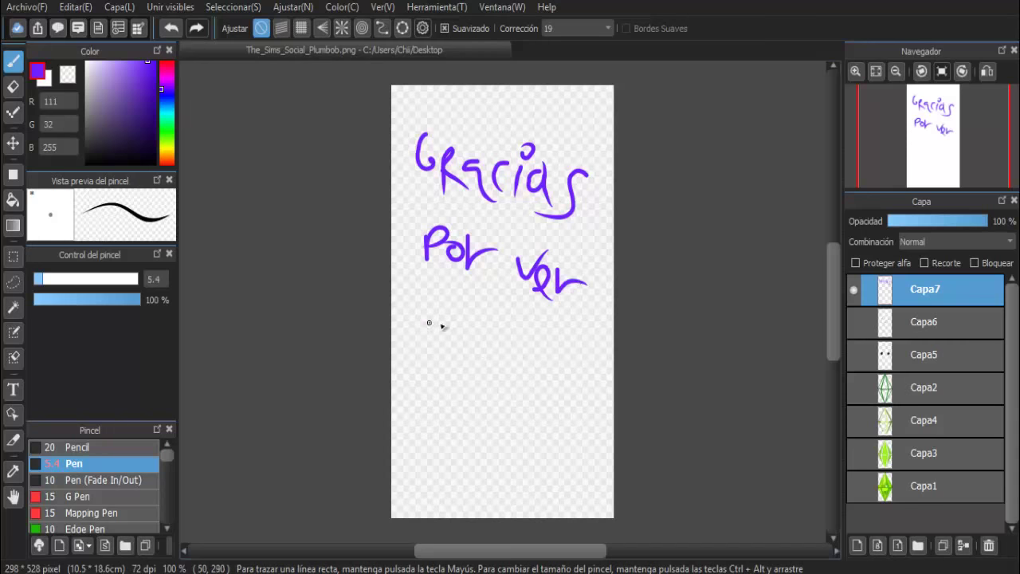
Step: Handwrite "este" and "Video" in purple on two lines below "por ver", and set the brush colour to pink, RGB 255, 32, 178
{"action": "mouse_move", "coordinate": [430, 323]}
{"action": "left_mouse_down"}
{"action": "mouse_move", "coordinate": [456, 345]}
{"action": "mouse_move", "coordinate": [446, 351]}
{"action": "left_mouse_up"}
{"action": "mouse_move", "coordinate": [491, 302]}
{"action": "left_mouse_down"}
{"action": "mouse_move", "coordinate": [481, 372]}
{"action": "mouse_move", "coordinate": [518, 351]}
{"action": "left_mouse_up"}
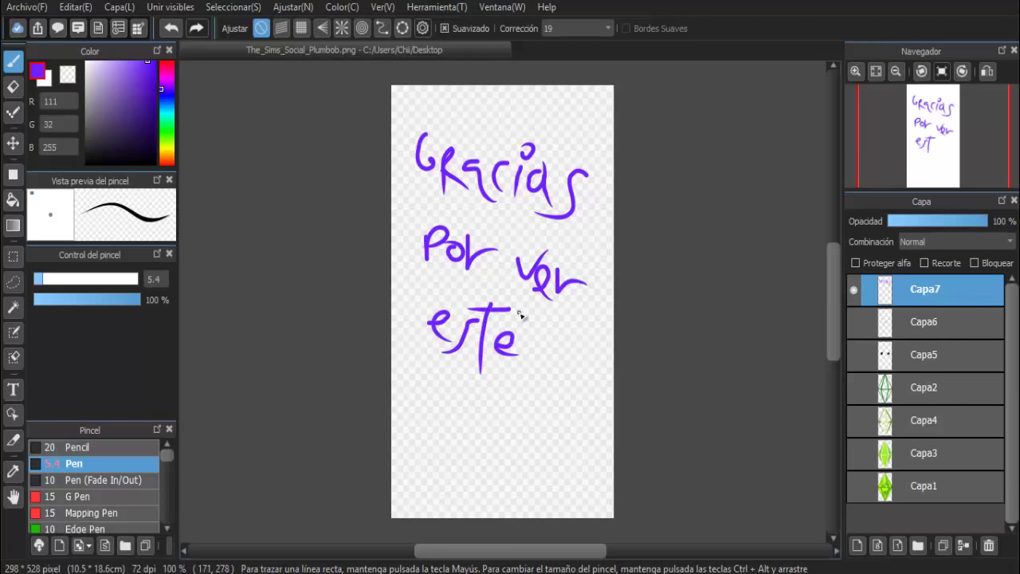
{"action": "mouse_move", "coordinate": [405, 403]}
{"action": "left_mouse_down"}
{"action": "mouse_move", "coordinate": [415, 432]}
{"action": "mouse_move", "coordinate": [436, 402]}
{"action": "left_mouse_up"}
{"action": "mouse_move", "coordinate": [448, 424]}
{"action": "left_mouse_down"}
{"action": "mouse_move", "coordinate": [445, 453]}
{"action": "mouse_move", "coordinate": [472, 456]}
{"action": "left_mouse_up"}
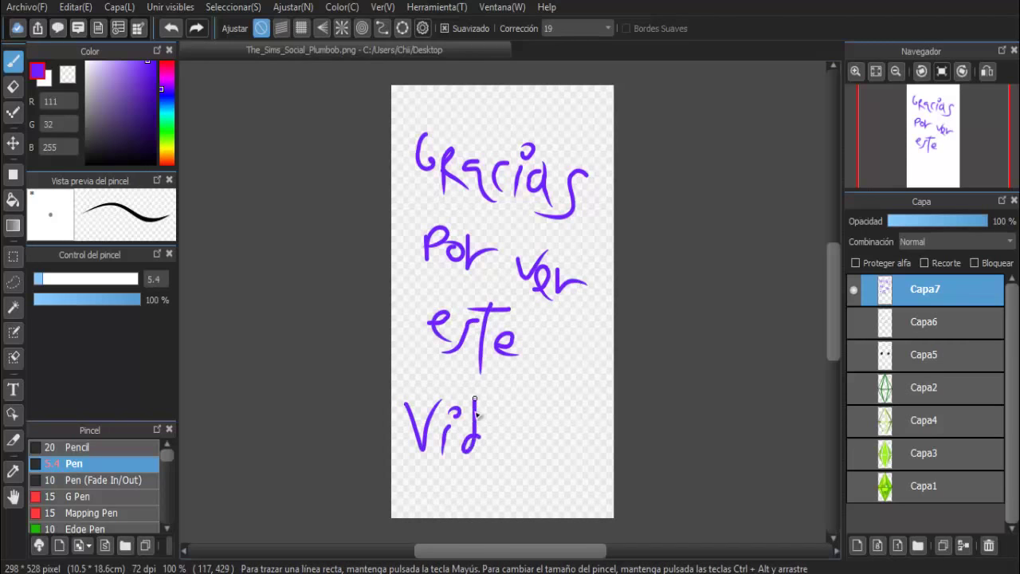
{"action": "mouse_move", "coordinate": [483, 408]}
{"action": "left_mouse_down"}
{"action": "mouse_move", "coordinate": [499, 456]}
{"action": "mouse_move", "coordinate": [530, 448]}
{"action": "left_mouse_up"}
{"action": "left_click_drag", "start_coordinate": [542, 408], "coordinate": [541, 410]}
{"action": "left_click", "coordinate": [162, 71]}
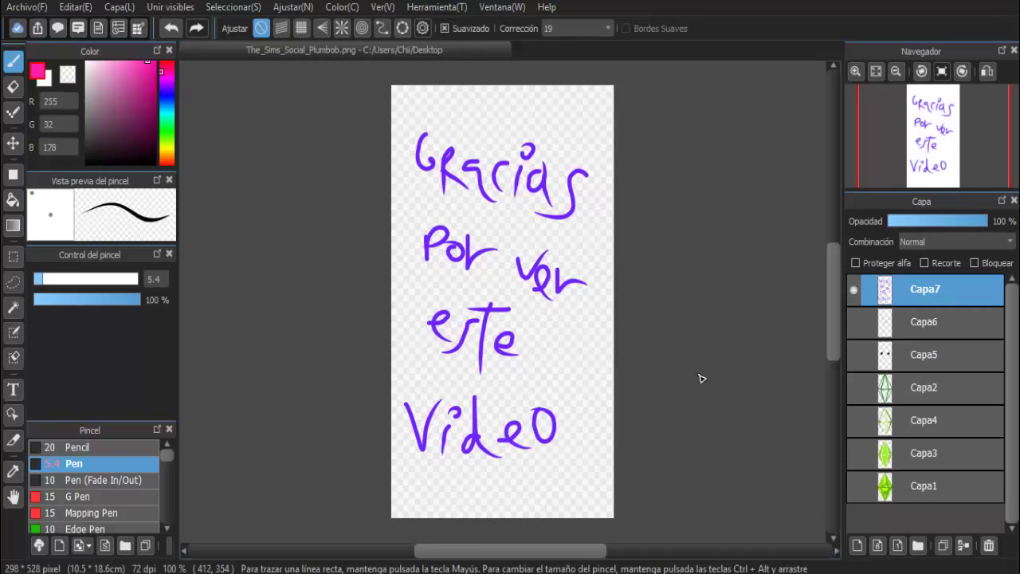